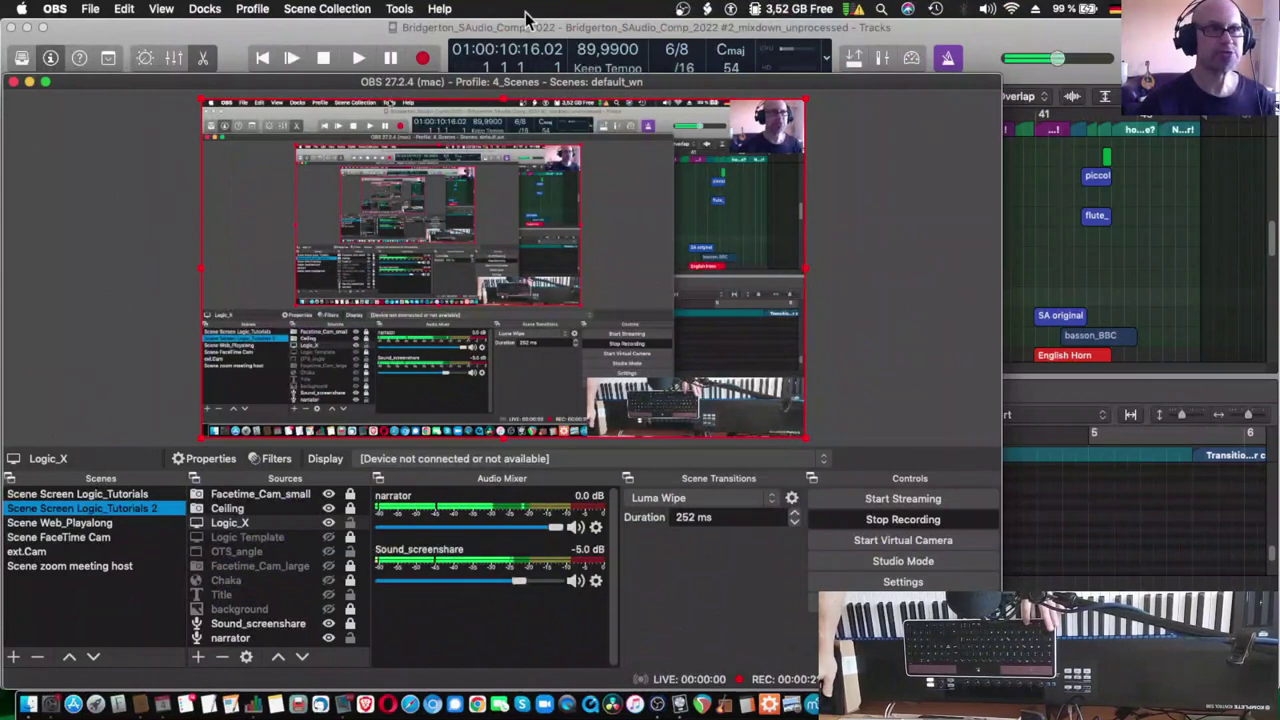
Step: Show the movie preview and play the cue against it, with the note editor hidden
left_click(976, 38)
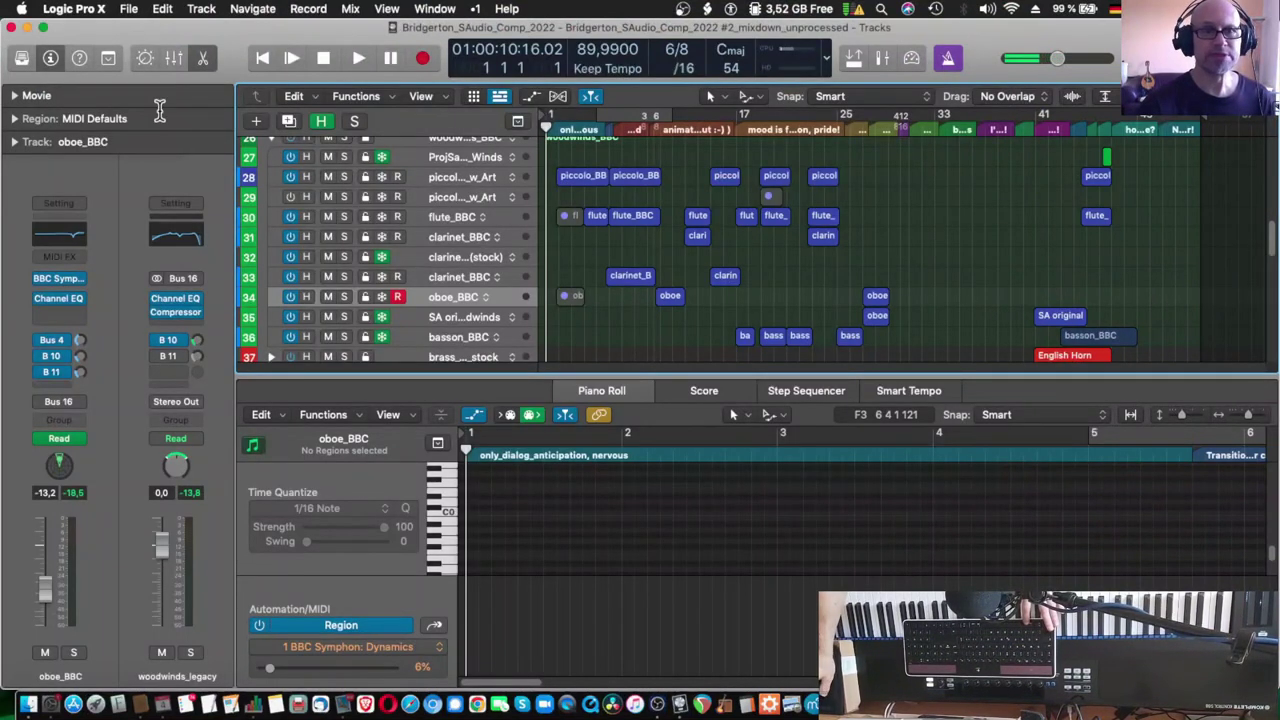
left_click(15, 96)
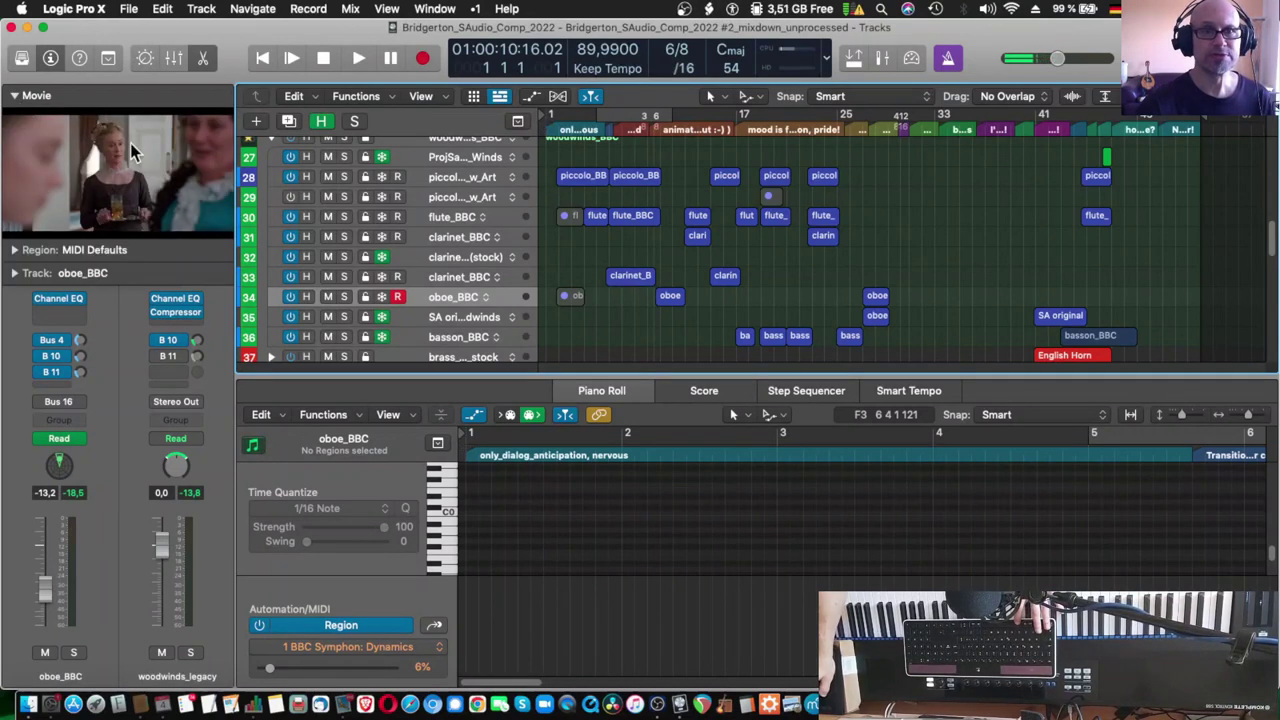
key("space")
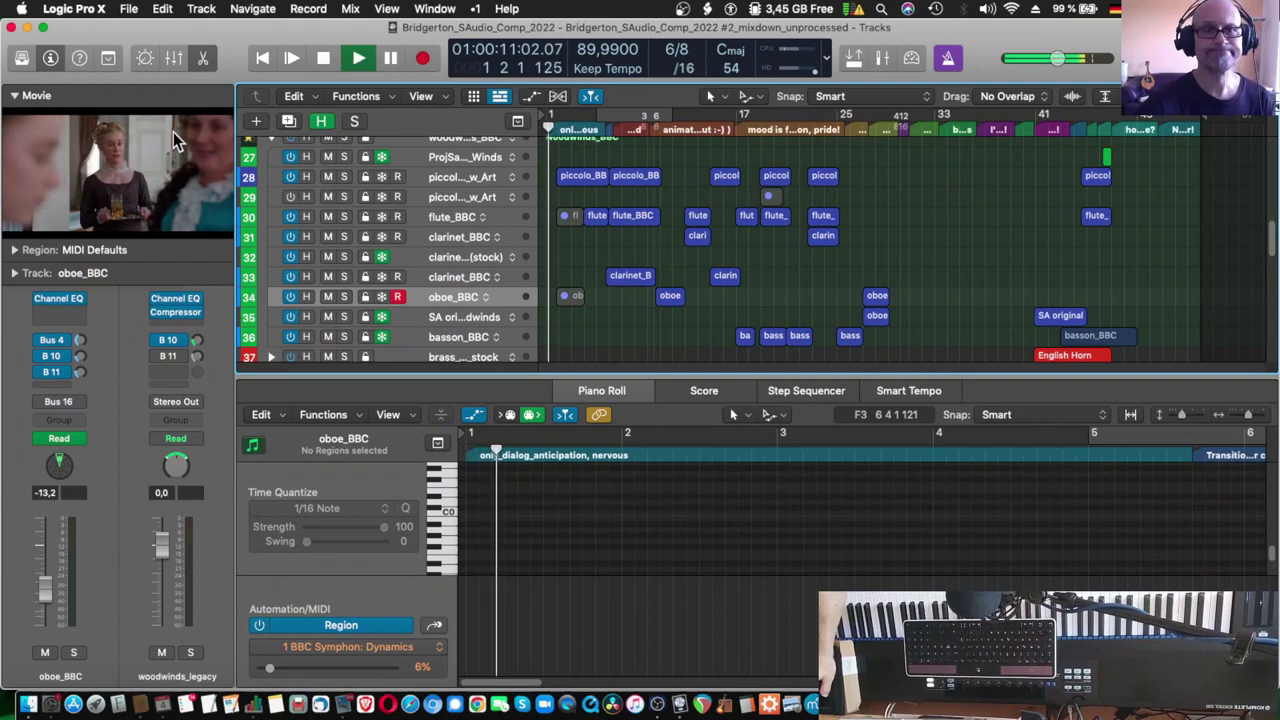
key("e")
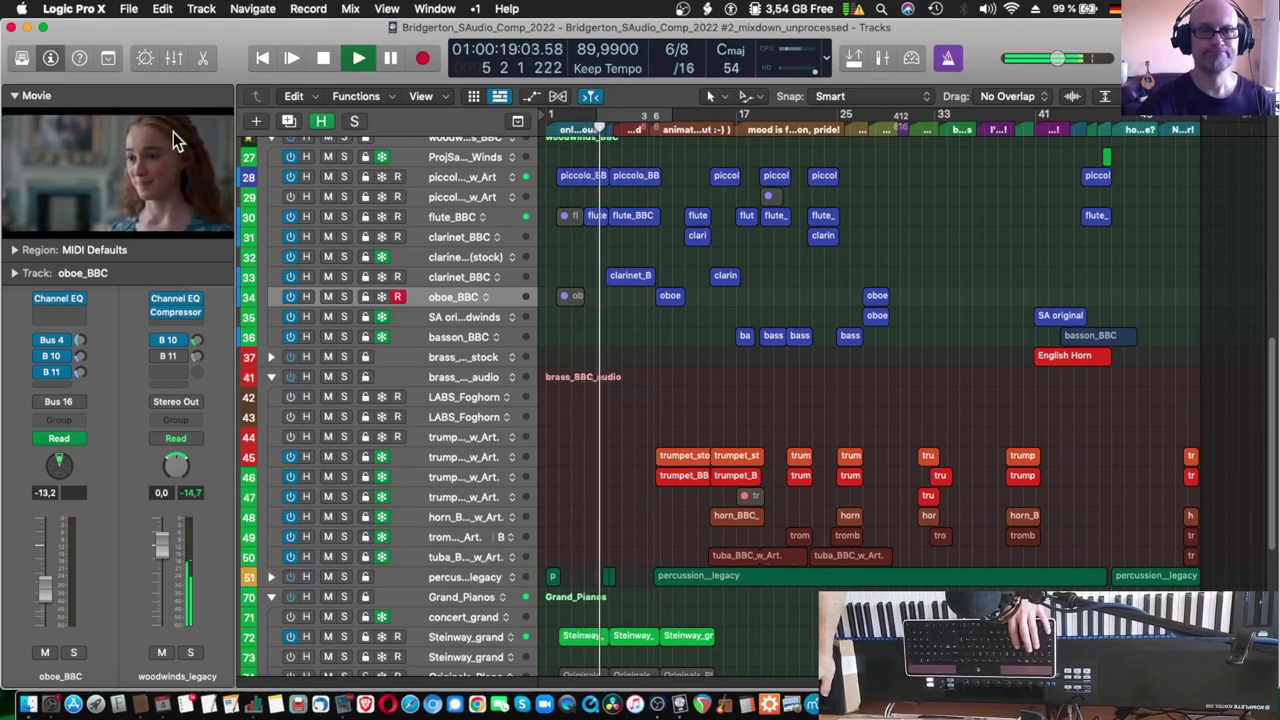
key("space")
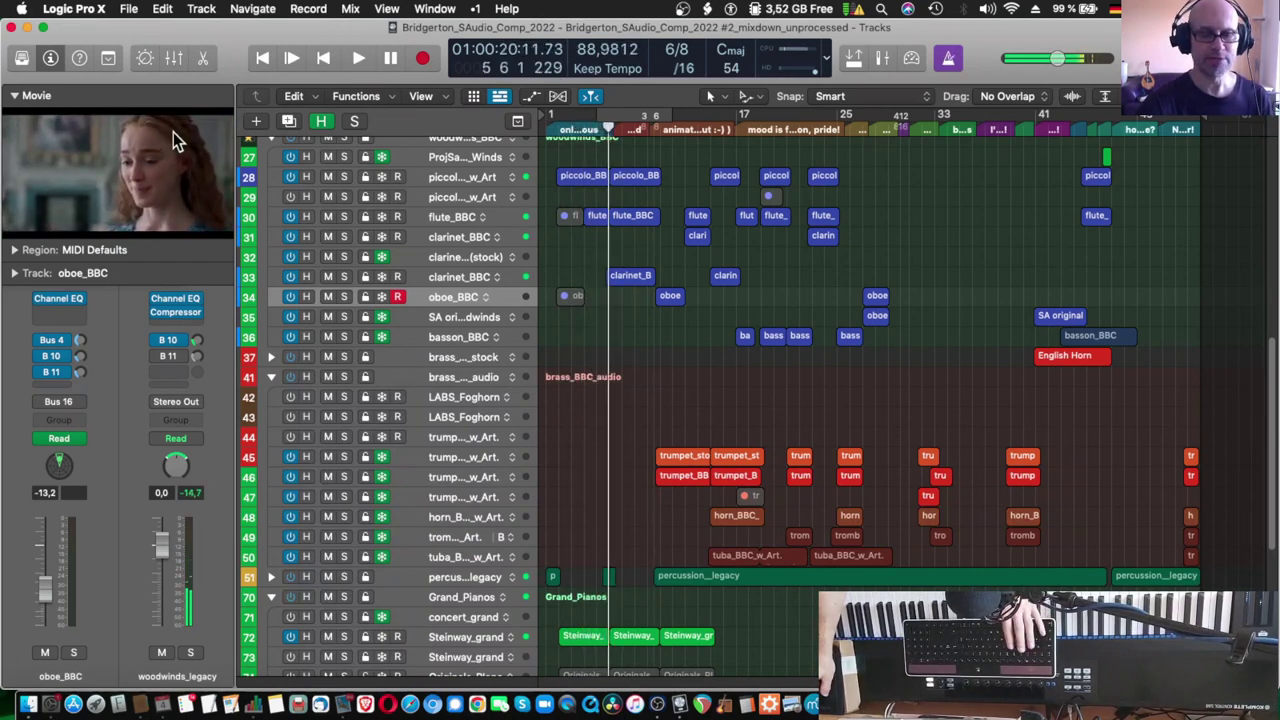
Step: Select the piccolo, flute and clarinet regions and view their notes, hiding the automation lane
left_click_drag(574, 162, 636, 282)
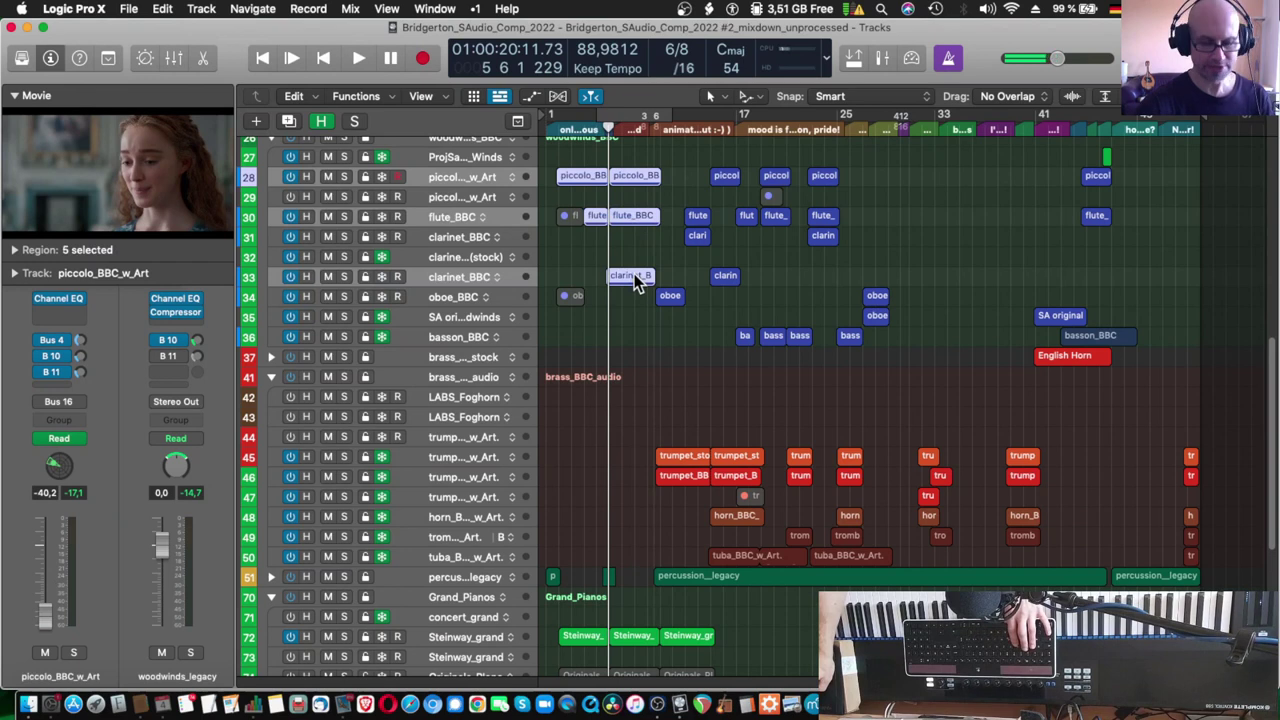
key("p")
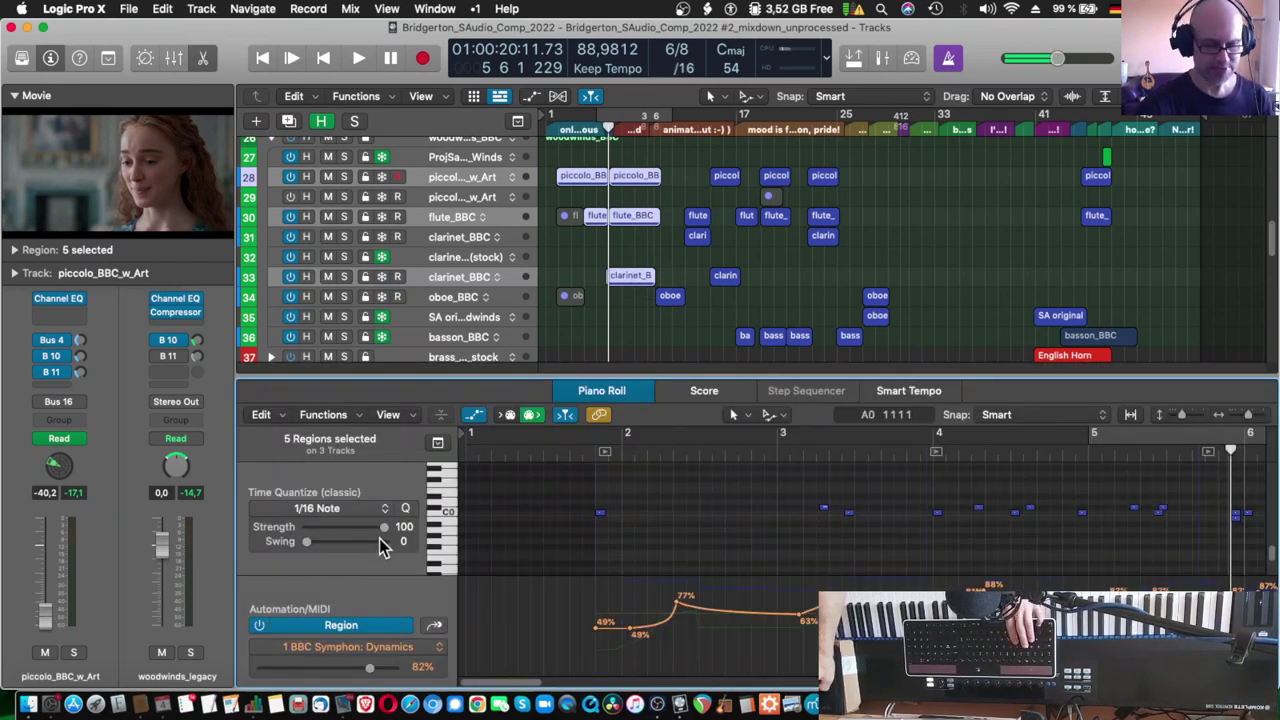
key("a")
scroll(699, 593, "up", 10)
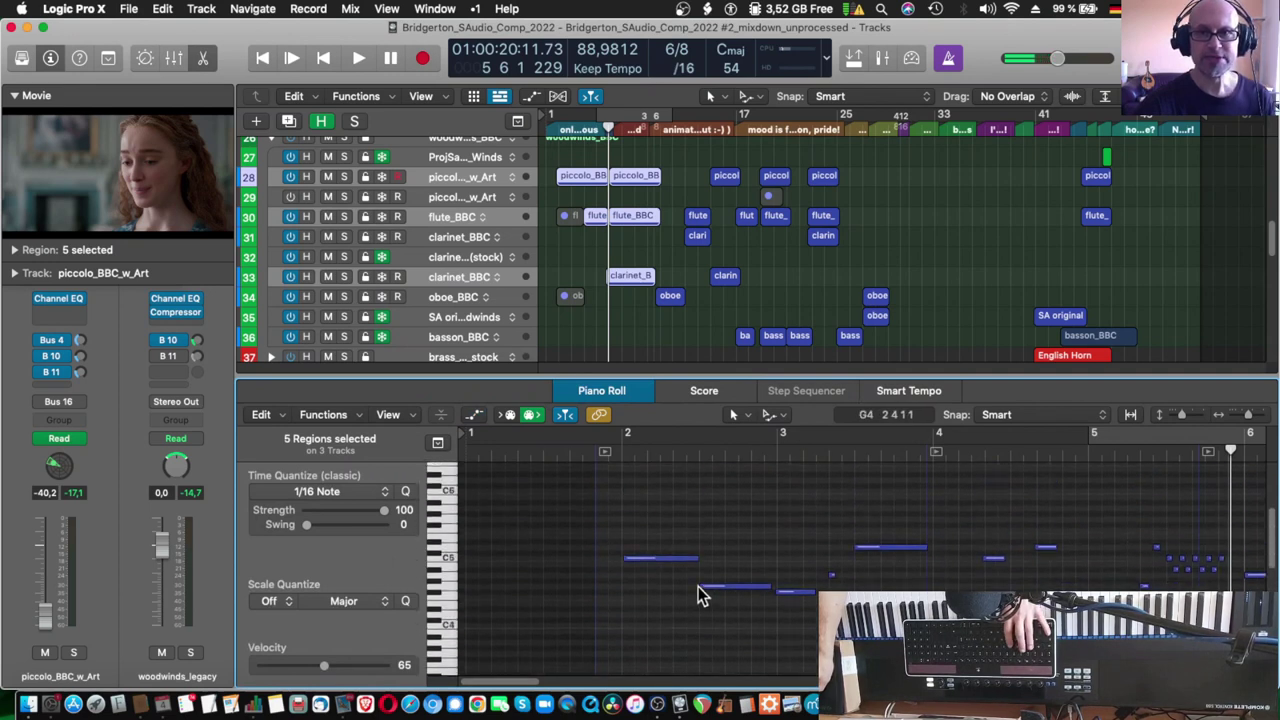
scroll(677, 523, "down", 2)
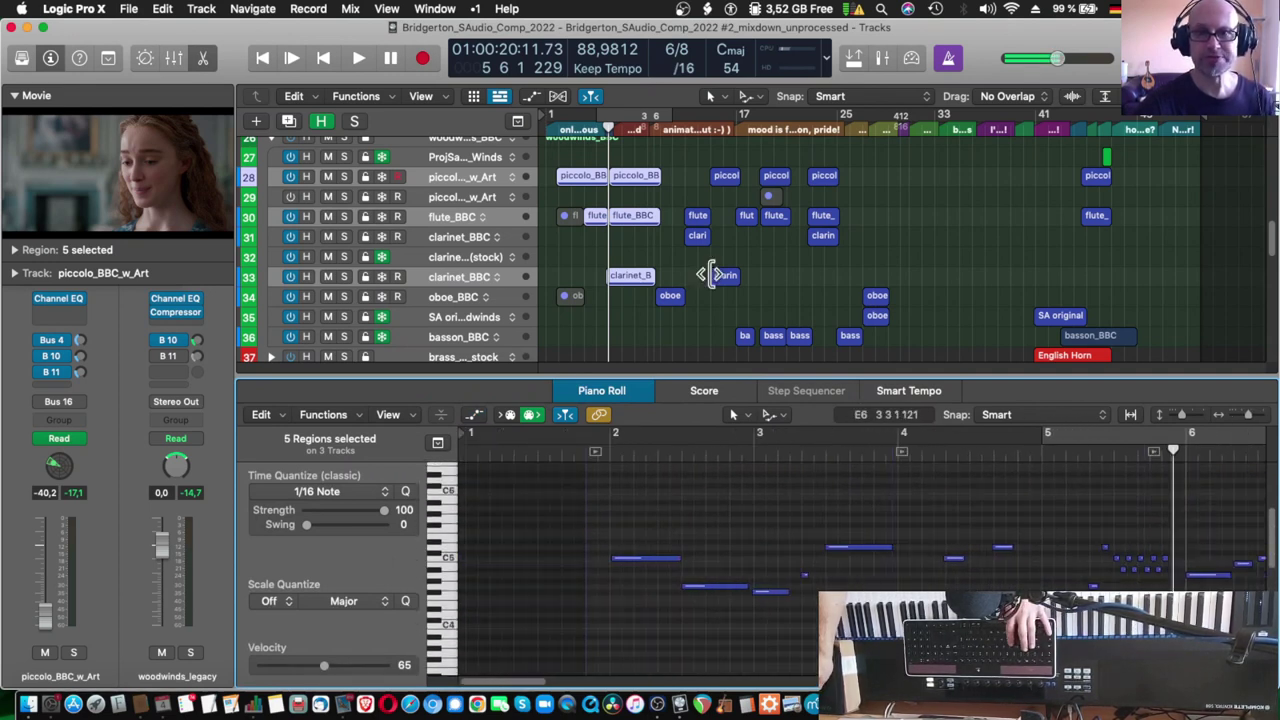
Step: Select all six piccolo regions, collapse the movie, and open the piccolo's BBC Symphony Orchestra instrument
left_click(683, 182)
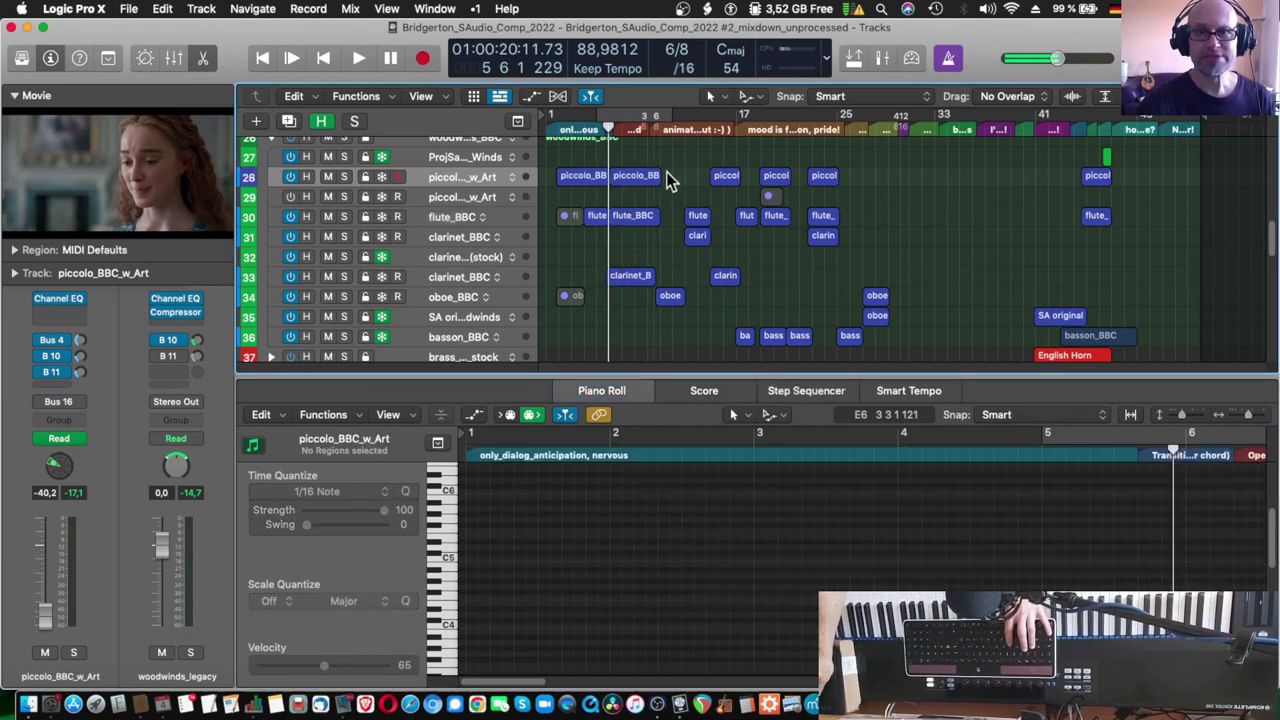
left_click(438, 181)
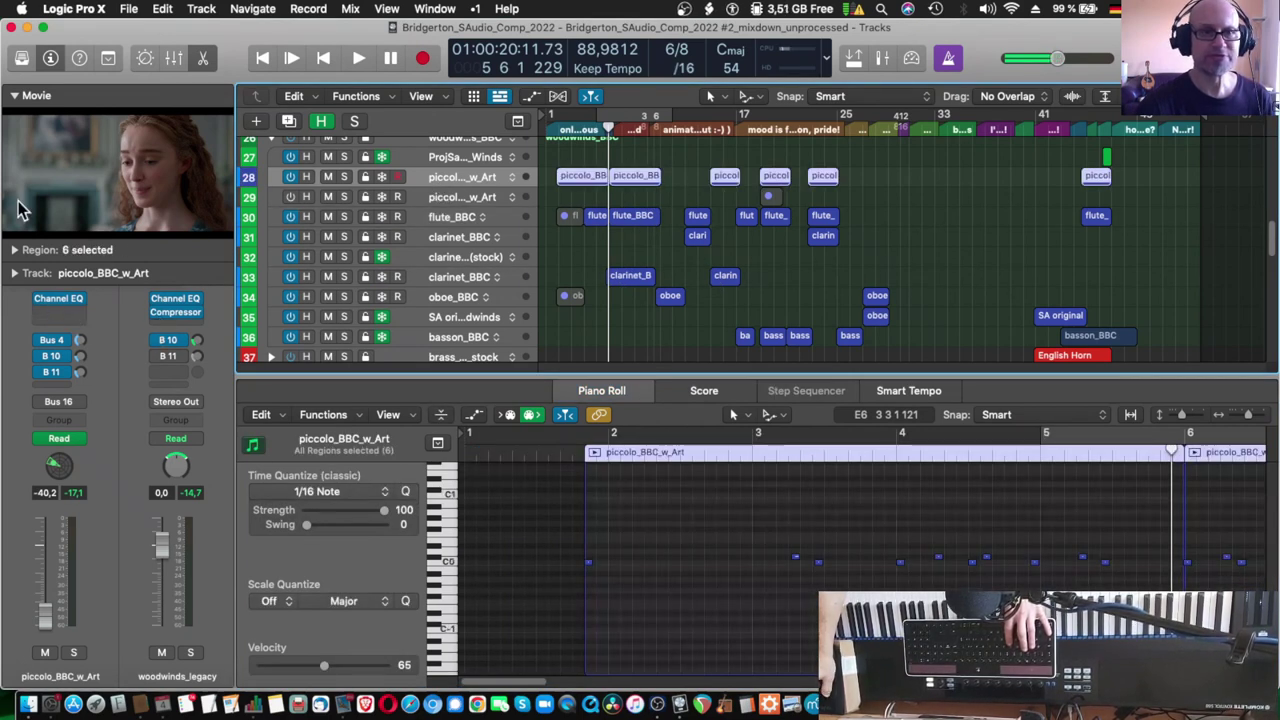
left_click(16, 96)
left_click(58, 281)
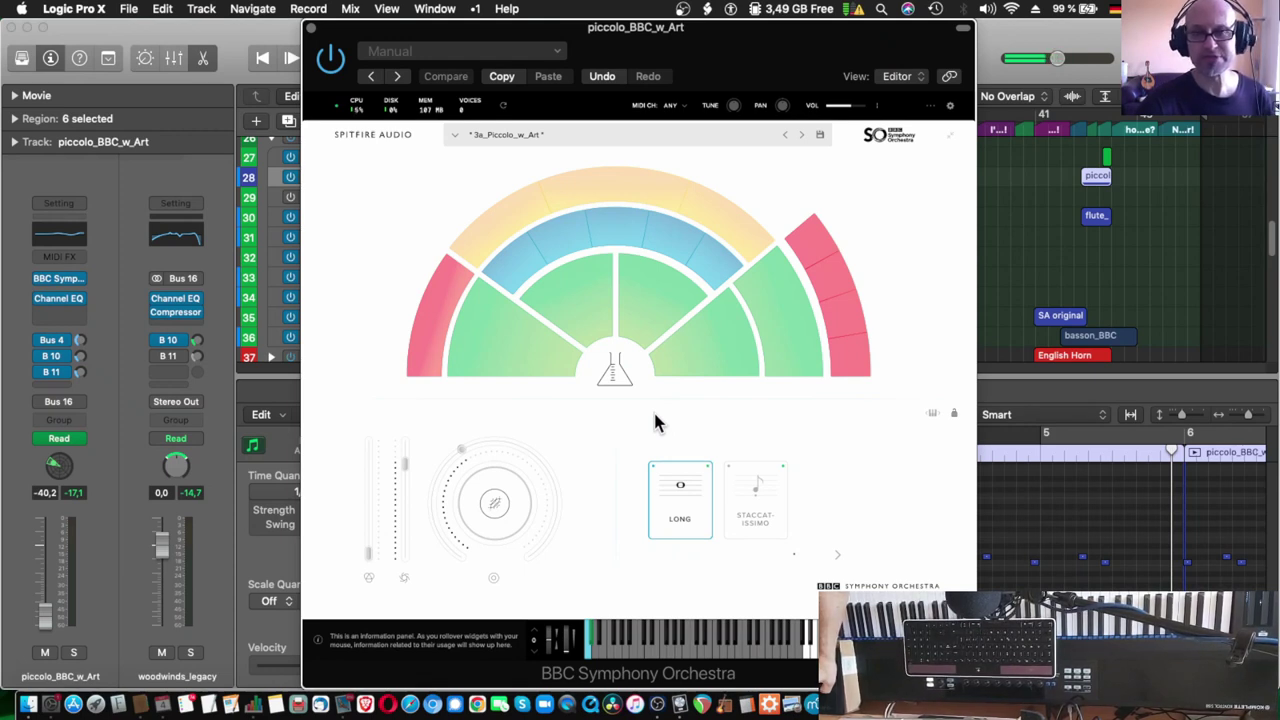
Step: Drag the piccolo's BBC SO window to the right and scroll the track list to the top
left_click_drag(583, 46, 812, 46)
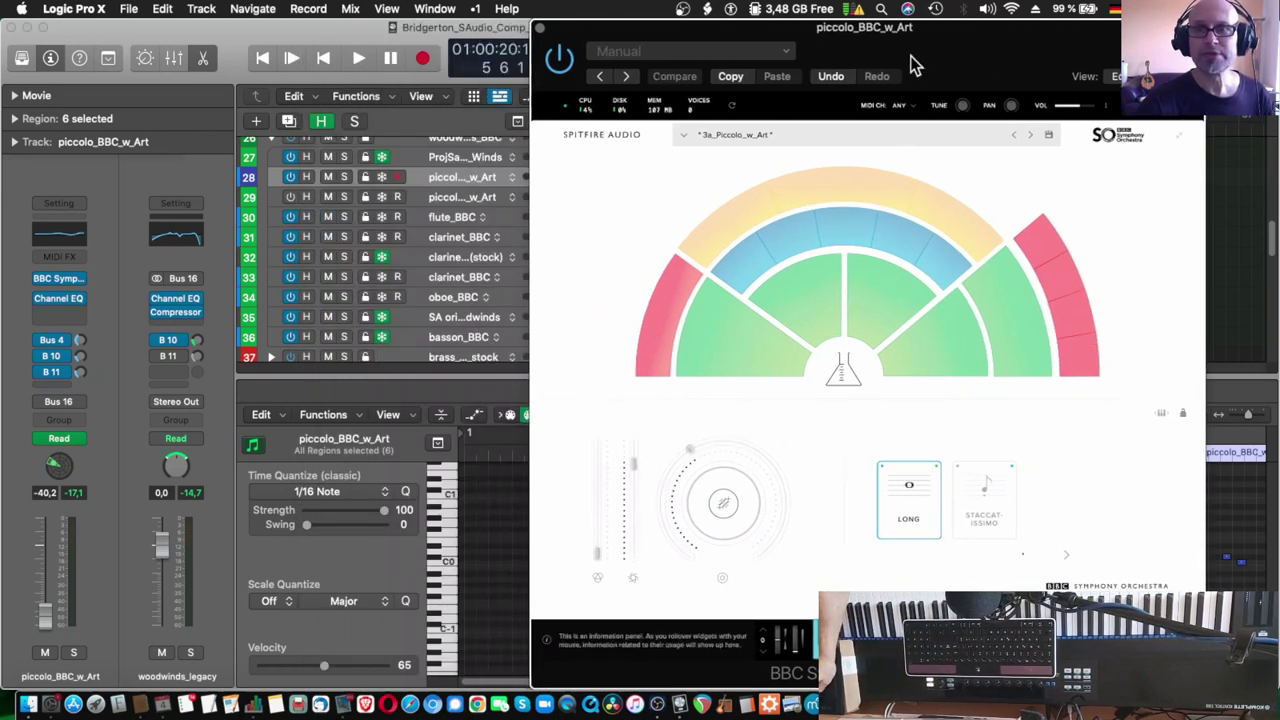
scroll(457, 173, "up", 10)
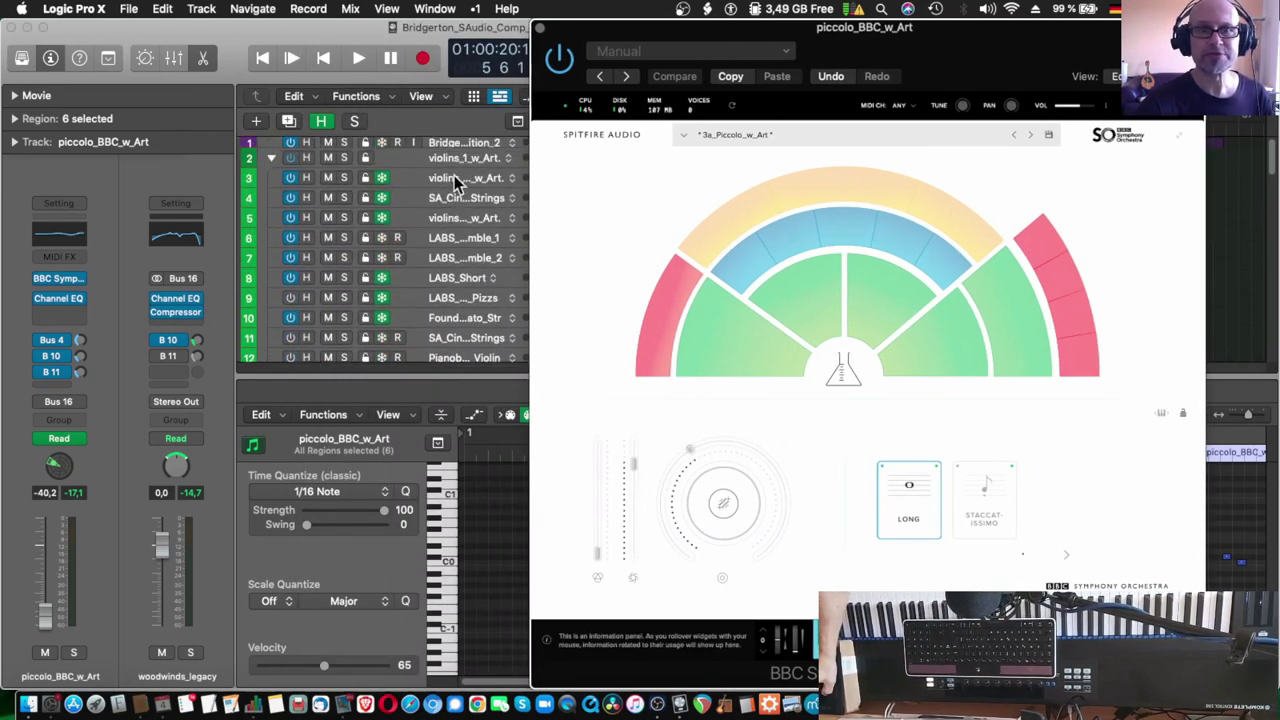
Step: Open the violins_1 BBC Symphony Orchestra instrument, enlarge its window to inspect it, then close it
left_click(450, 179)
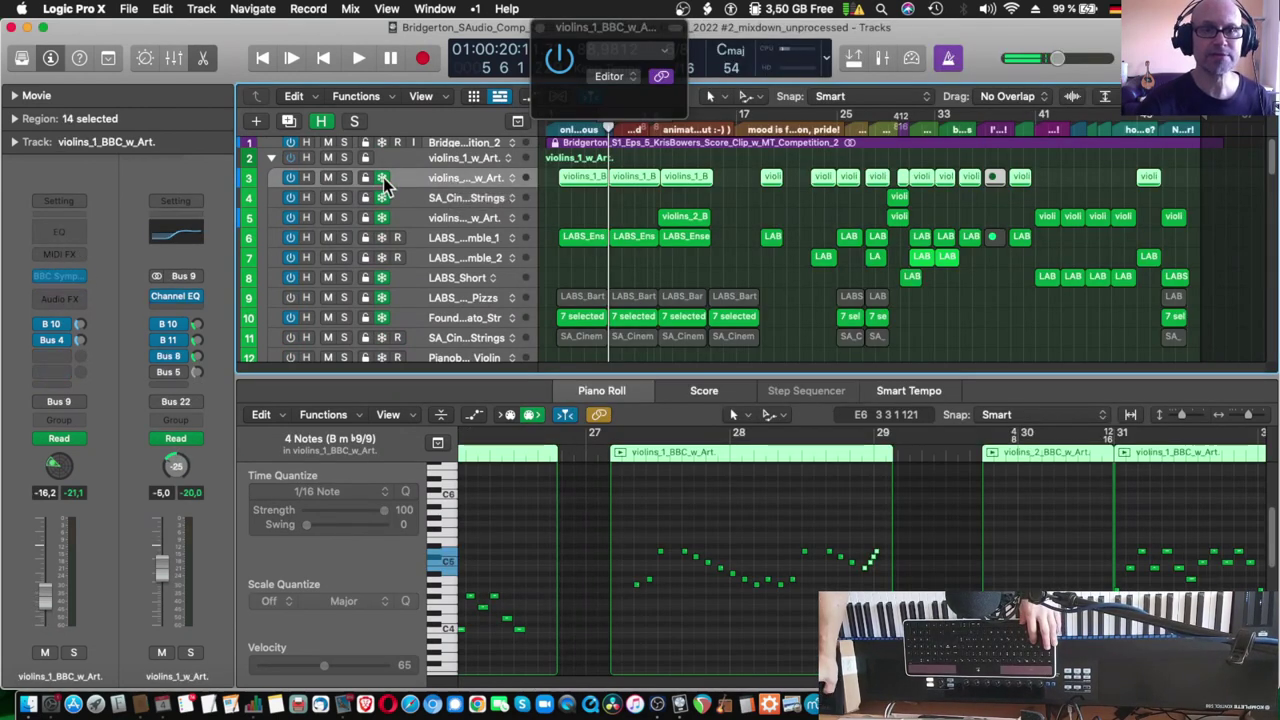
left_click(58, 277)
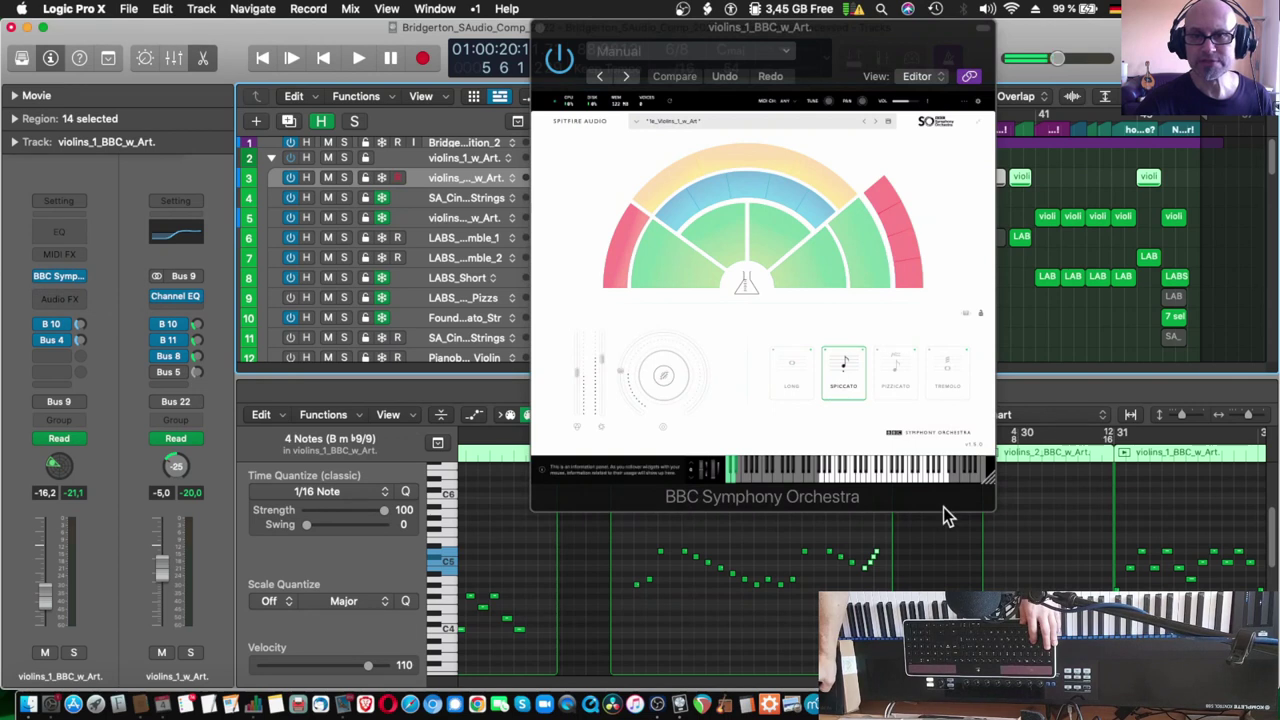
left_click_drag(980, 478, 1114, 610)
left_click_drag(890, 50, 808, 52)
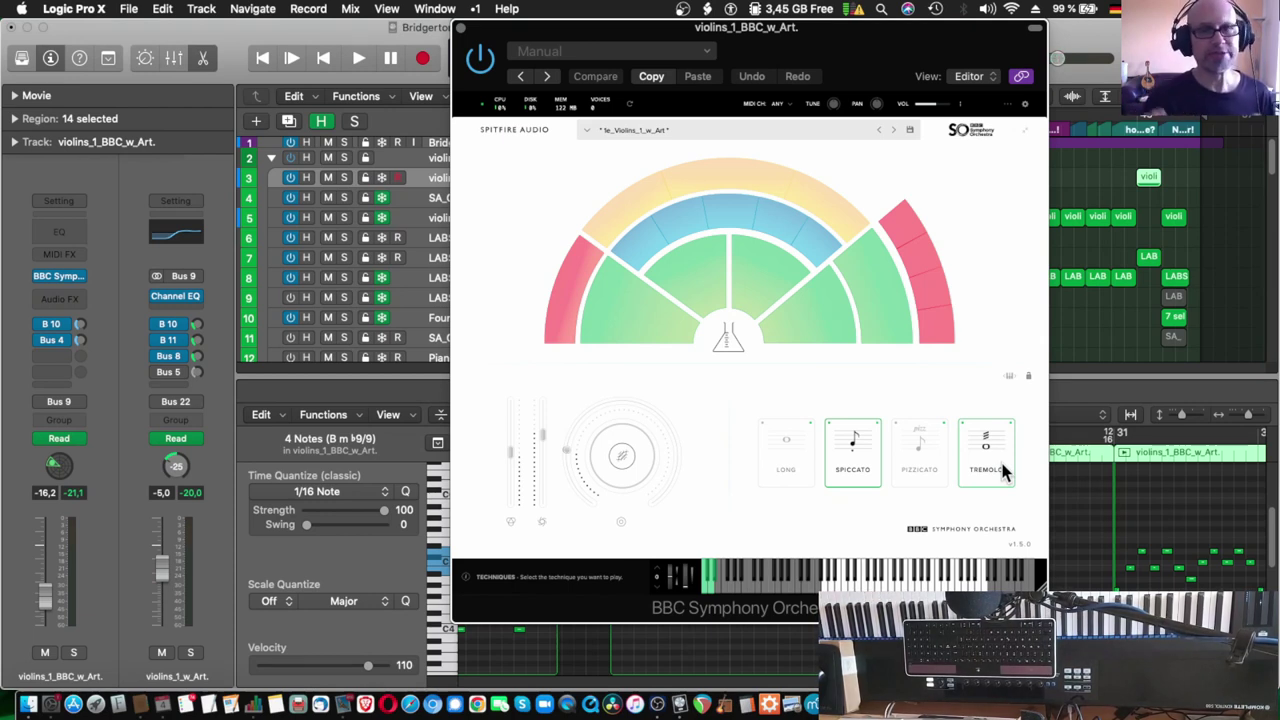
left_click(463, 30)
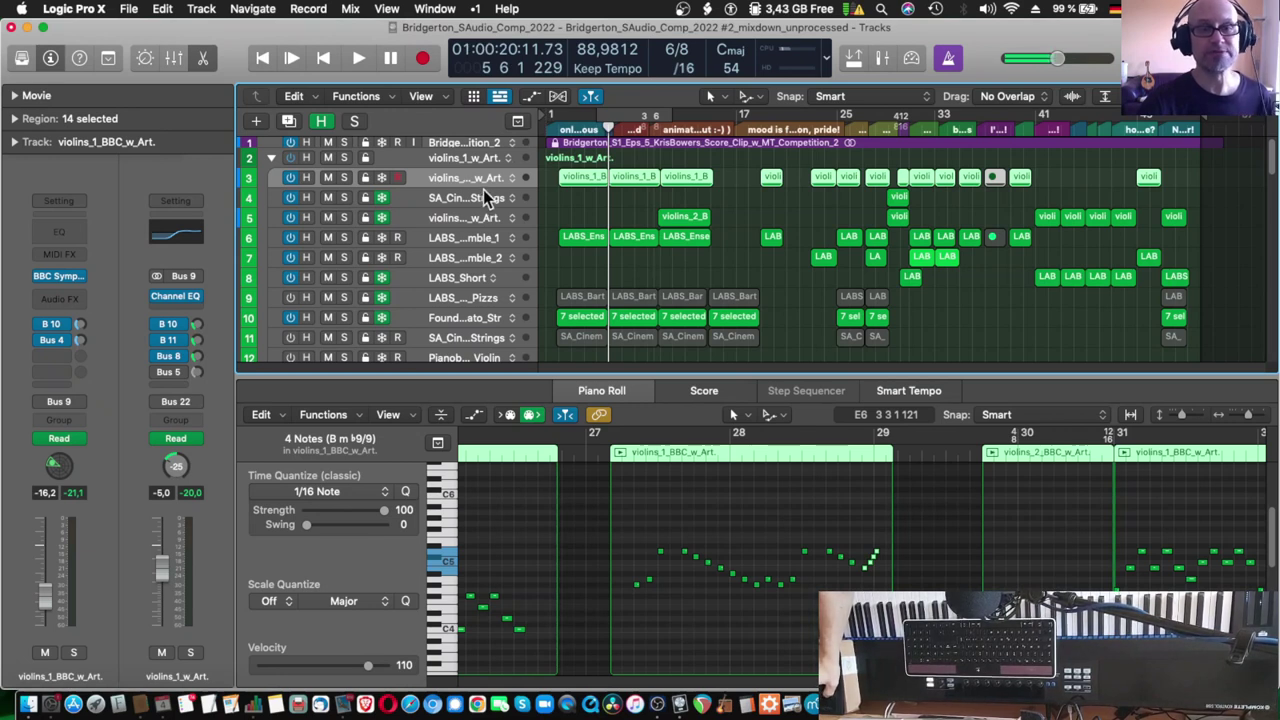
Step: Select the piccolo track with its six regions and open its BBC Symphony Orchestra instrument
scroll(483, 197, "down", 5)
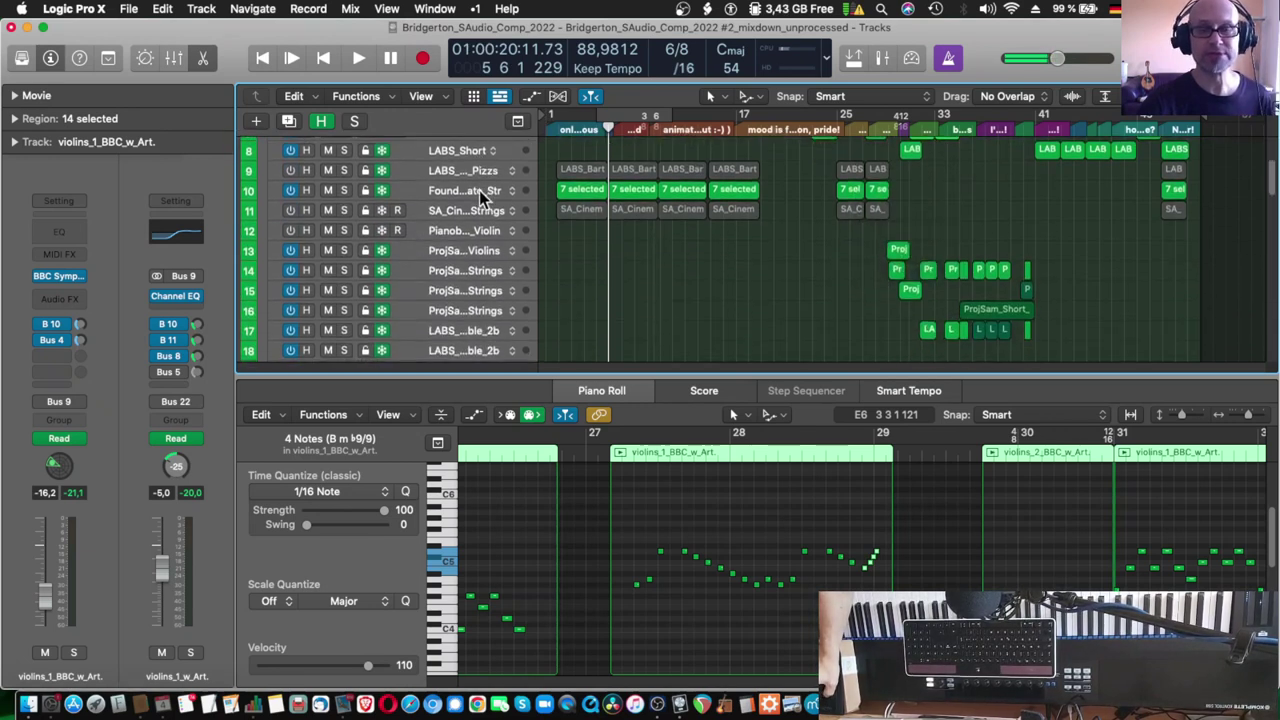
scroll(483, 197, "down", 4)
scroll(483, 197, "down", 4)
scroll(483, 197, "down", 9)
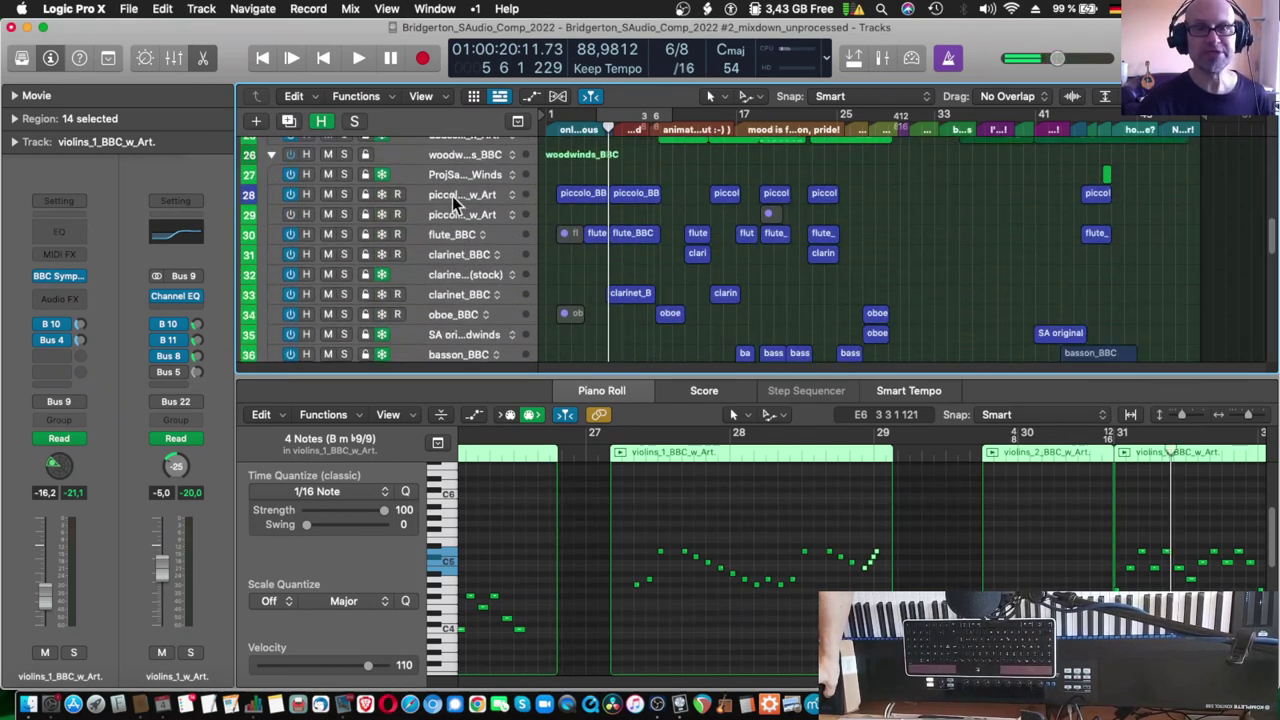
left_click(461, 198)
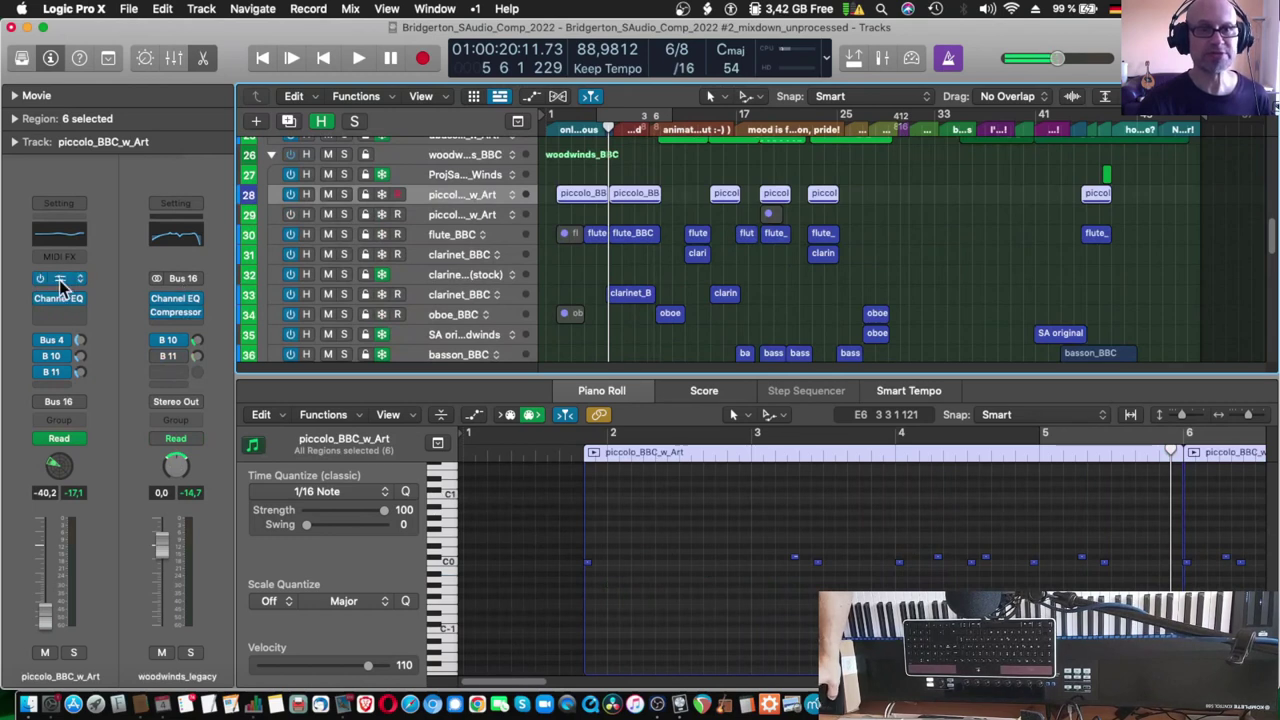
left_click(60, 284)
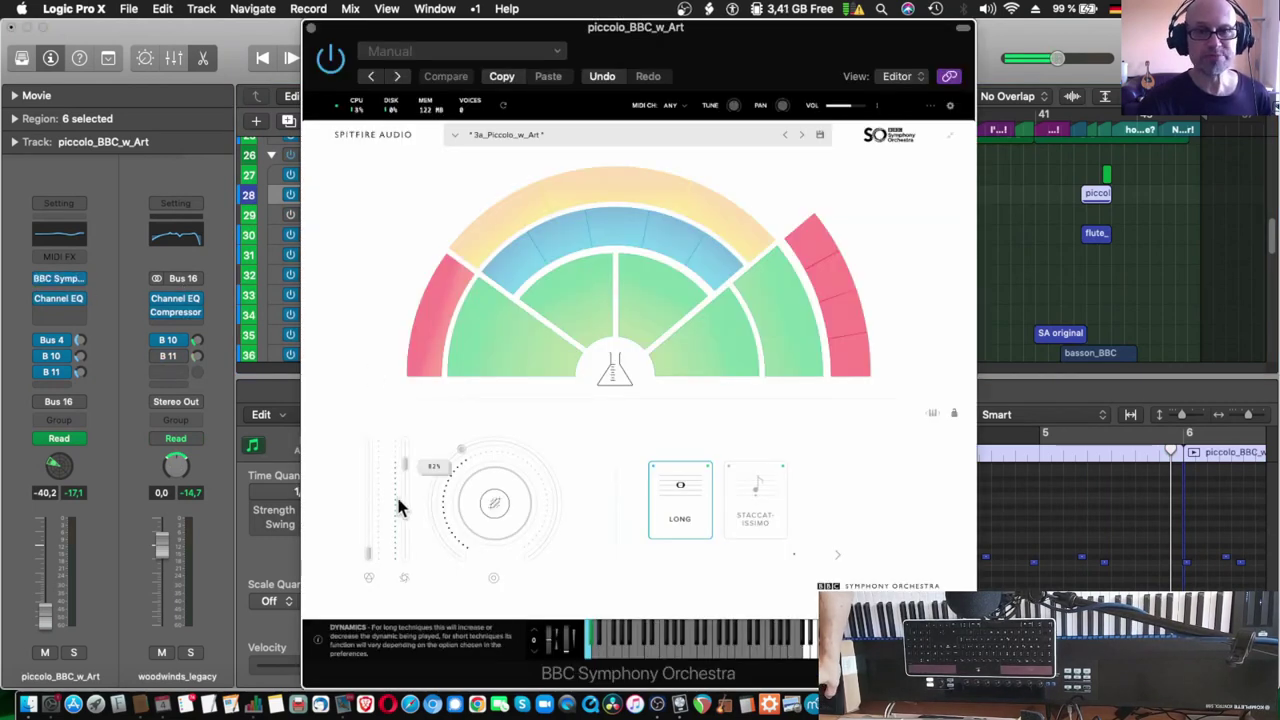
Step: Raise the piccolo's expression level and push its dynamics from 79% to 93%
left_click_drag(372, 558, 370, 478)
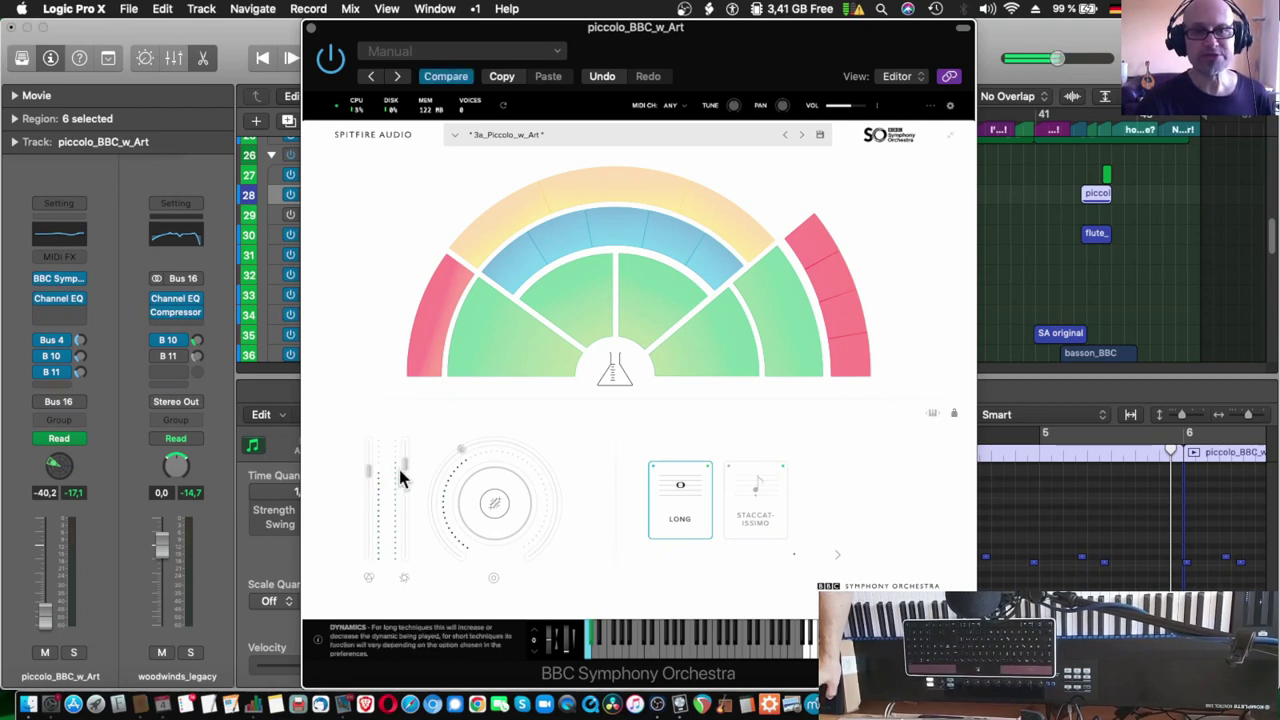
mouse_move(403, 467)
left_click_drag(403, 467, 404, 452)
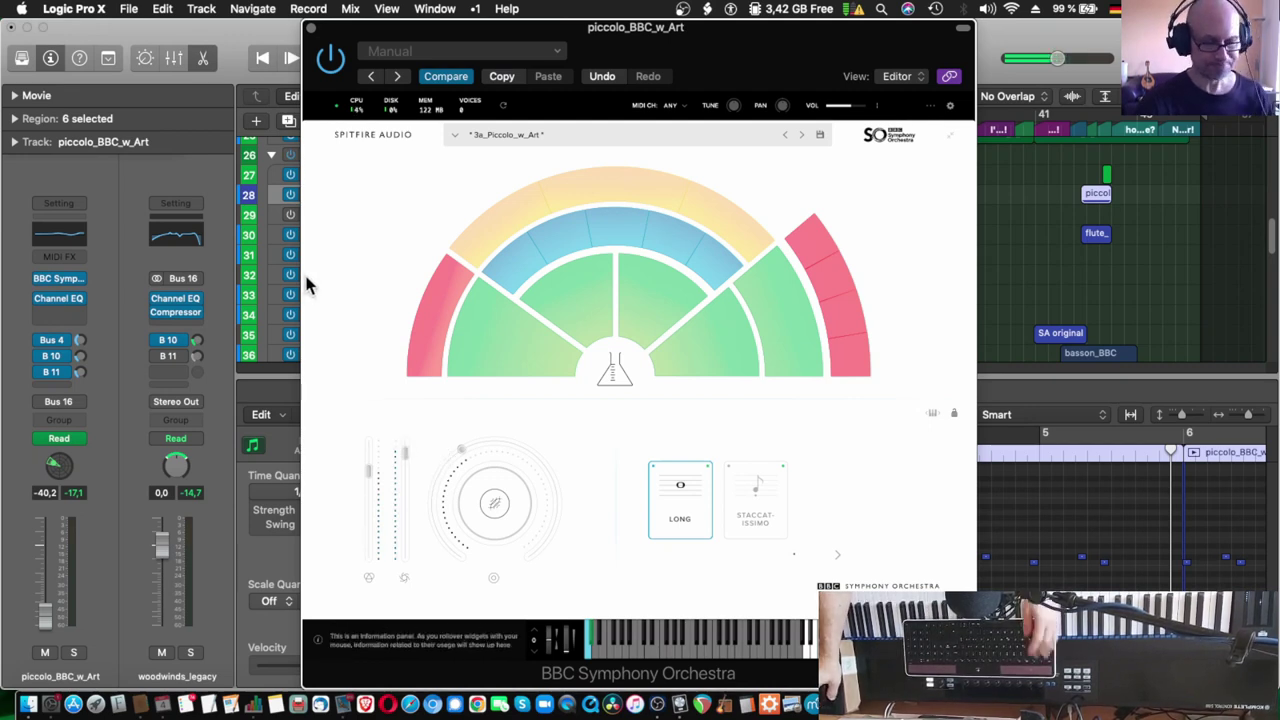
Step: Check which MIDI CC numbers control the piccolo's Expression and Dynamics sliders
right_click(368, 465)
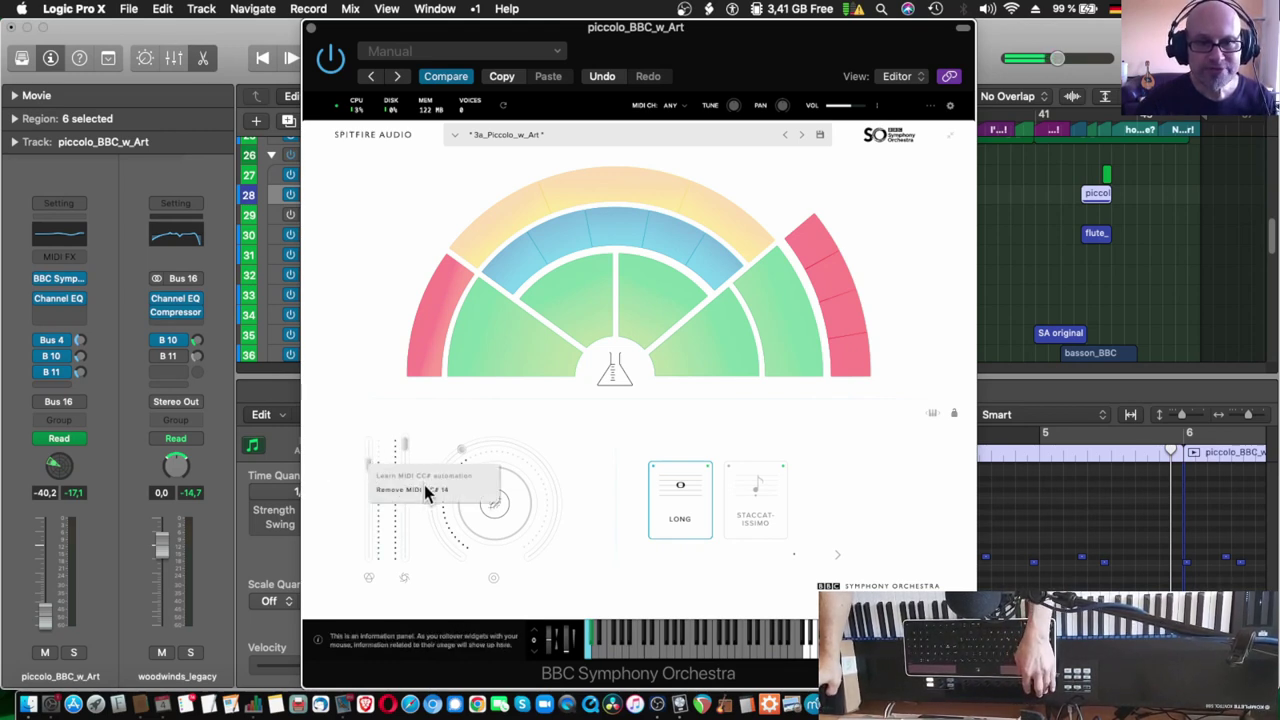
left_click(403, 449)
right_click(401, 449)
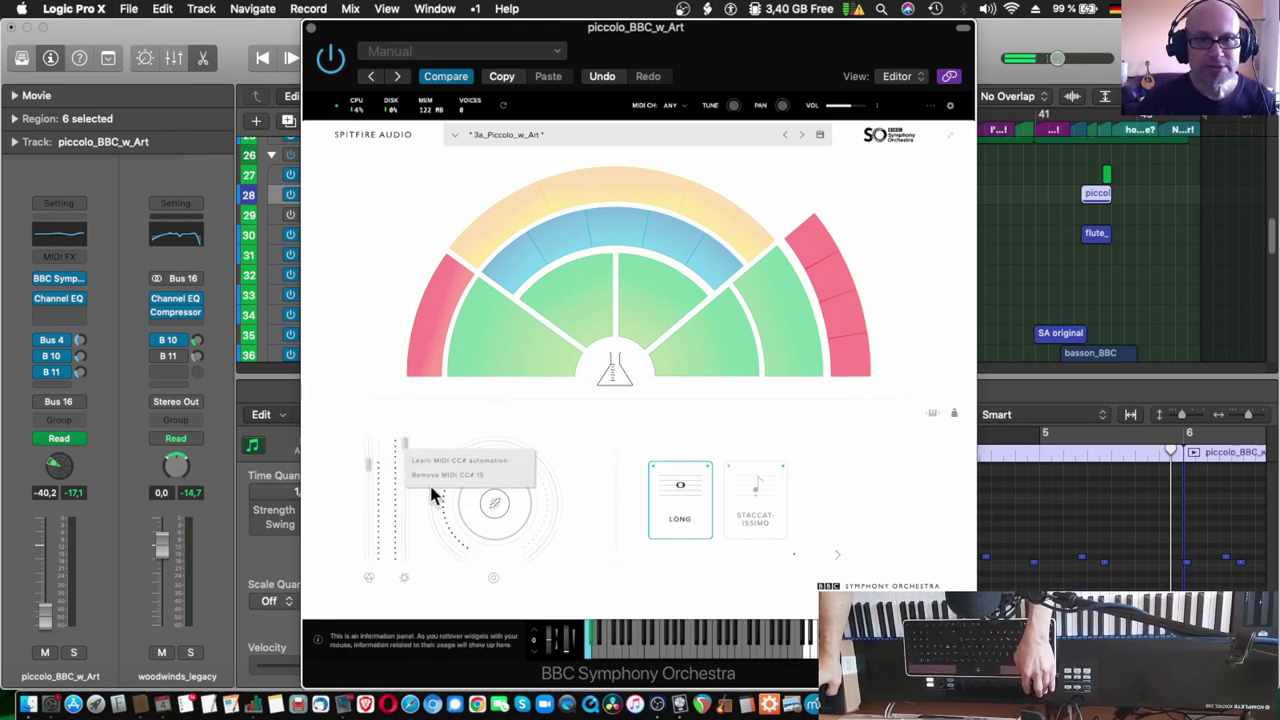
left_click(376, 393)
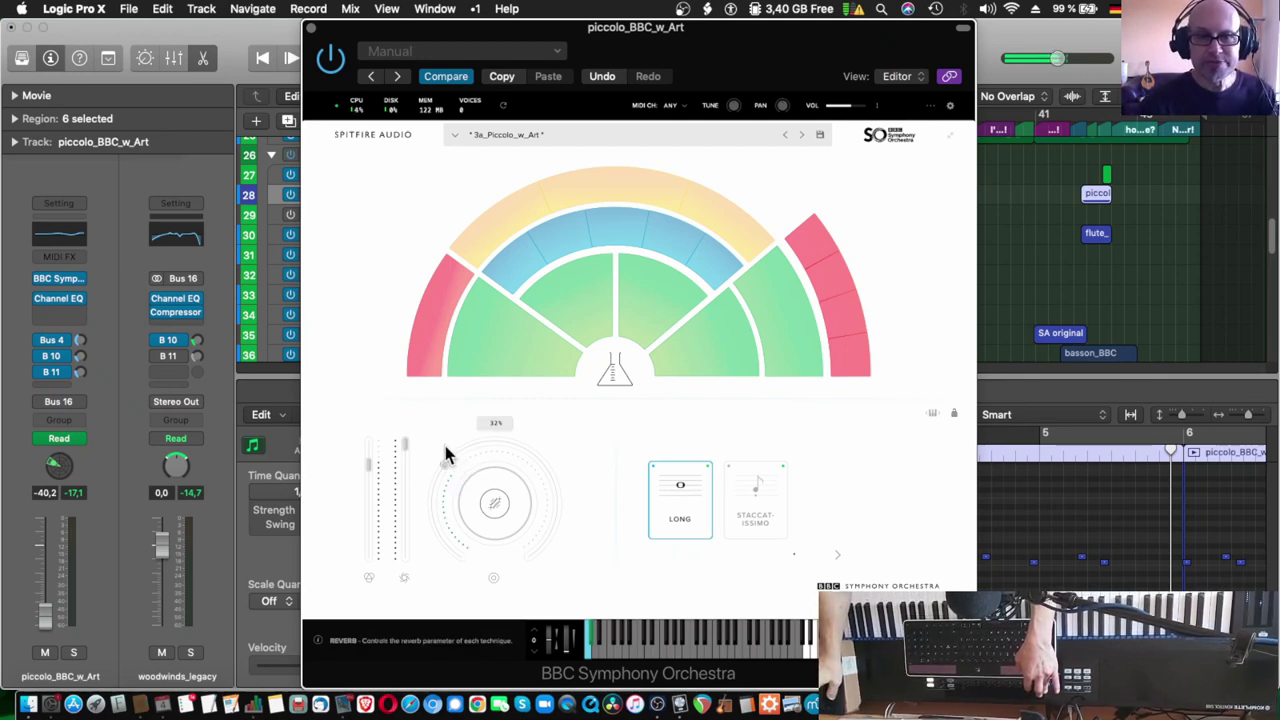
Step: Close the piccolo_BBC_w_Art BBC SO plug-in window, leaving the piccolo piano roll visible
mouse_move(408, 455)
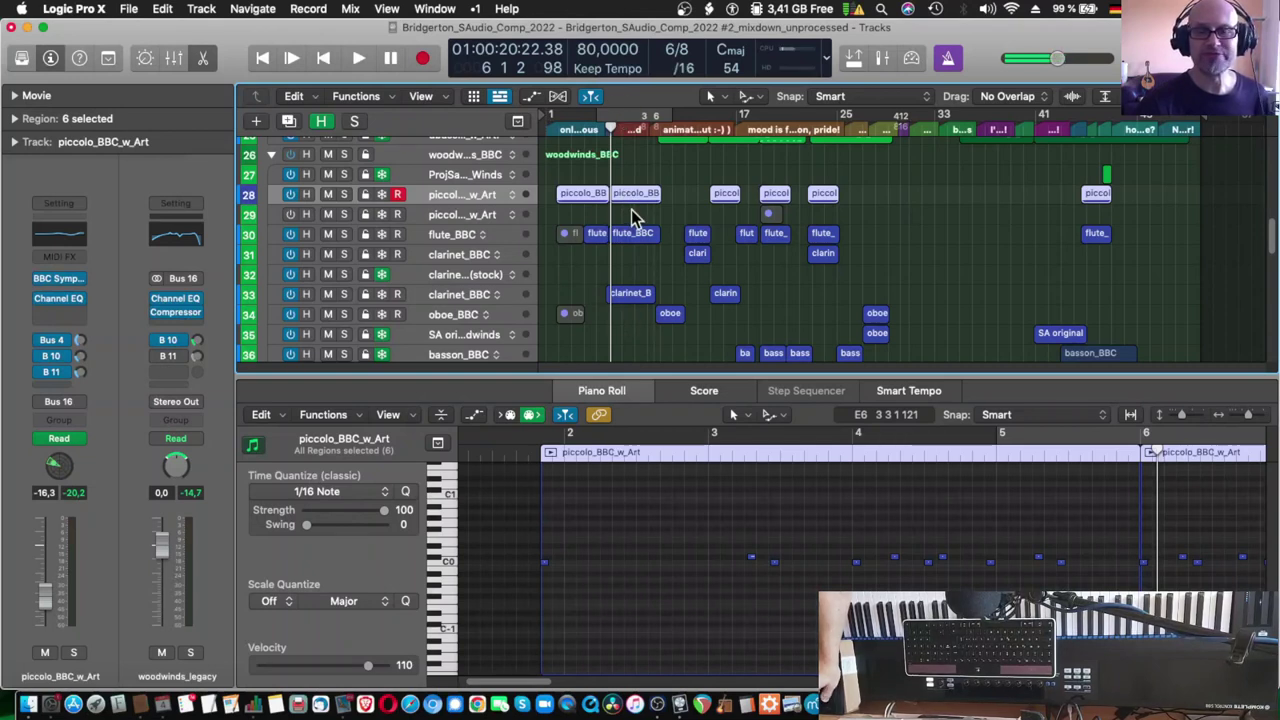
Step: Select the oboe_BBC track, turn clarinet_BBC off, and set a cycle range starting at bar 5
left_click(419, 315)
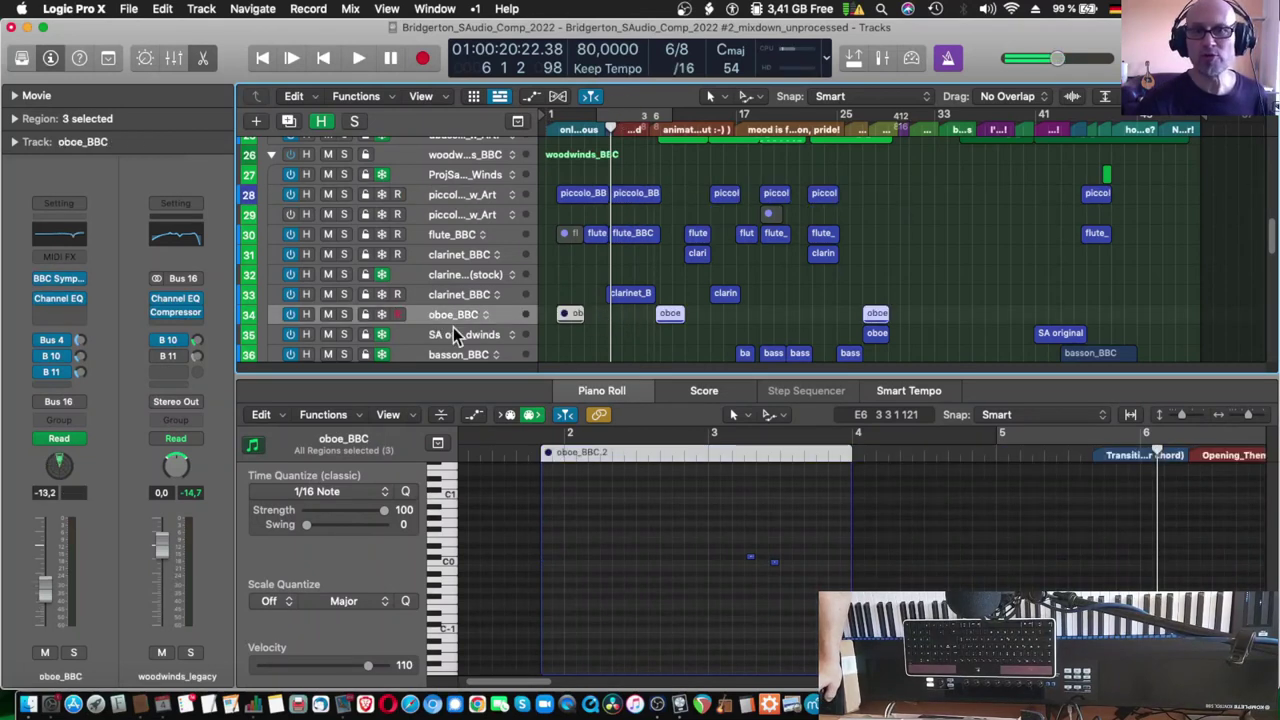
left_click(290, 294)
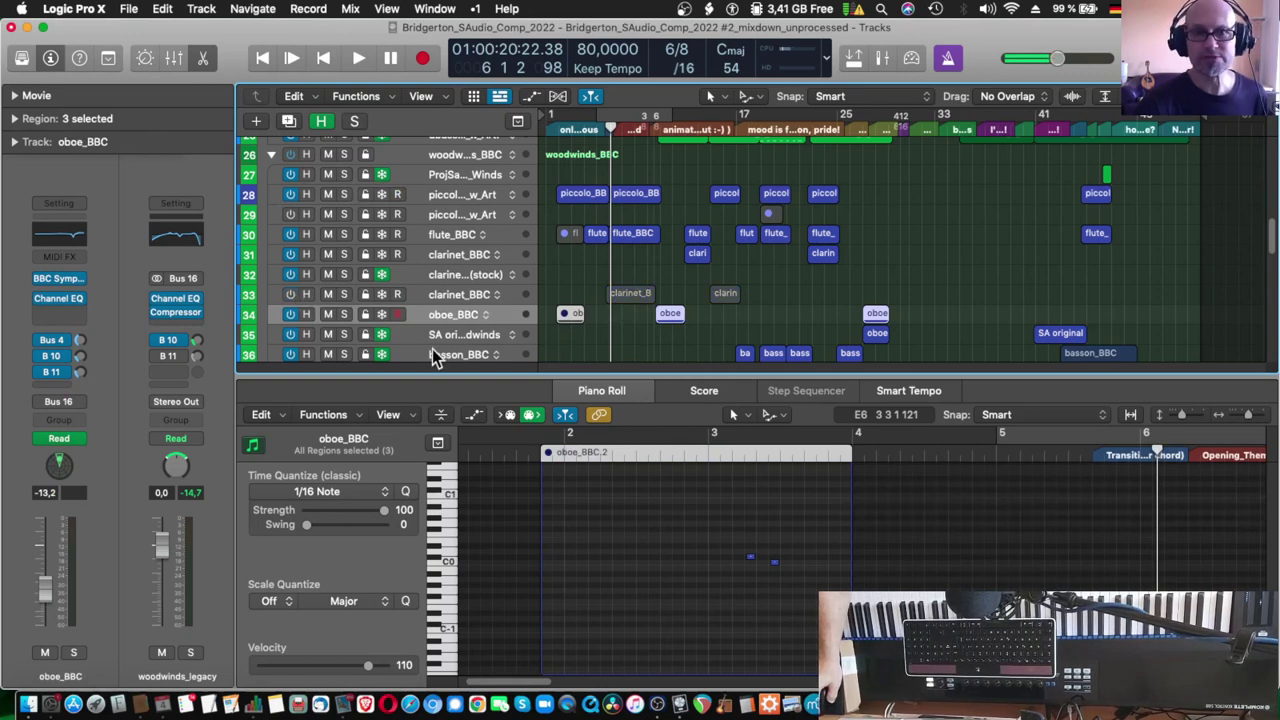
left_click(612, 116)
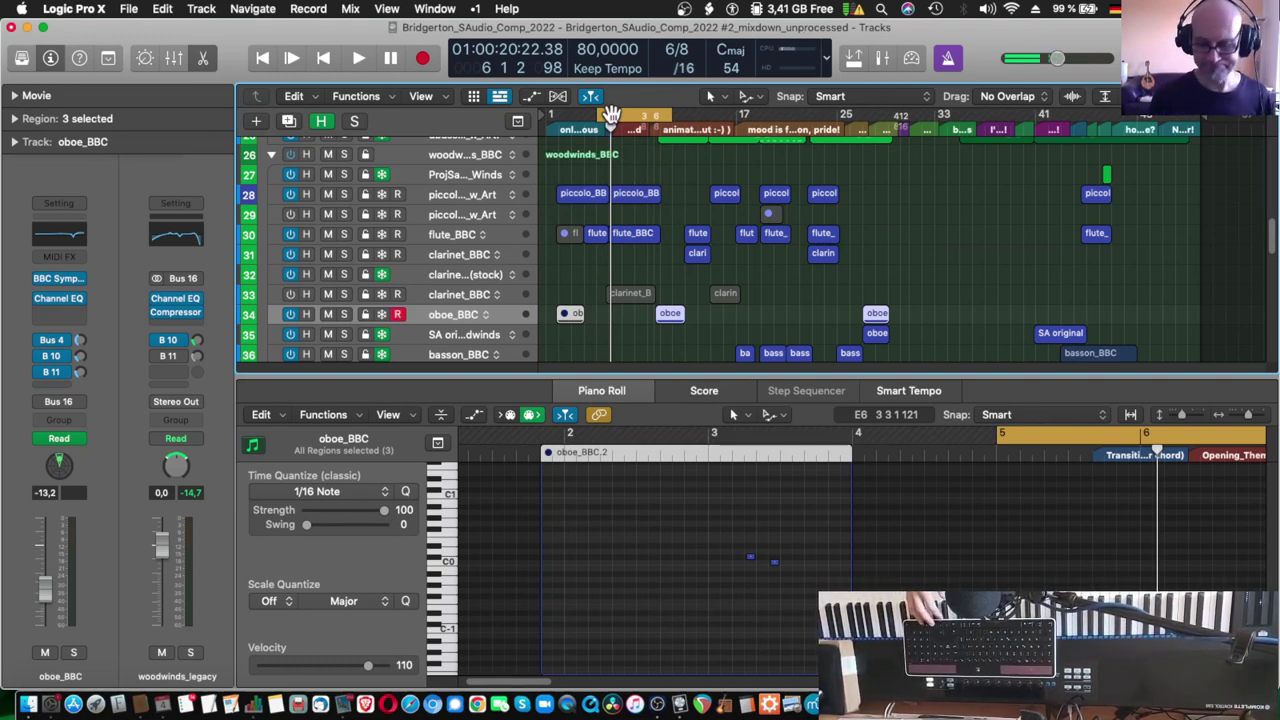
Step: Play from the bar 5 cycle start and begin recording a new oboe take
key("Return")
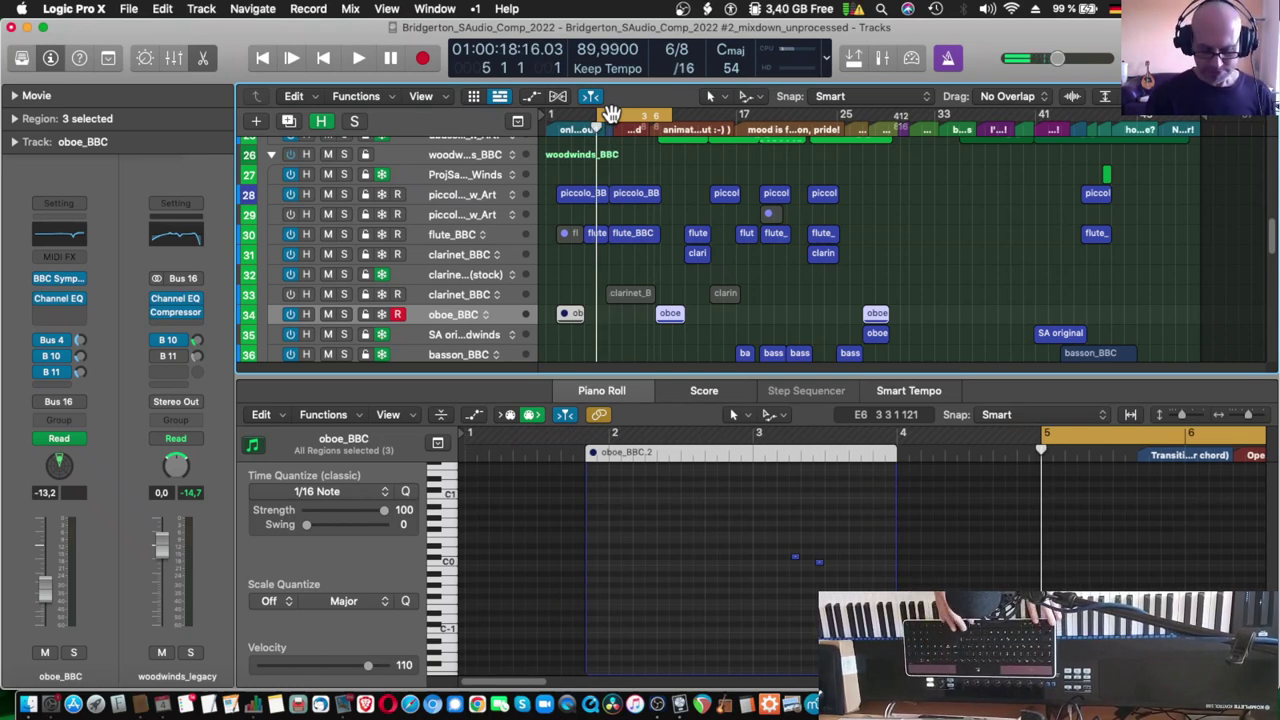
key("space")
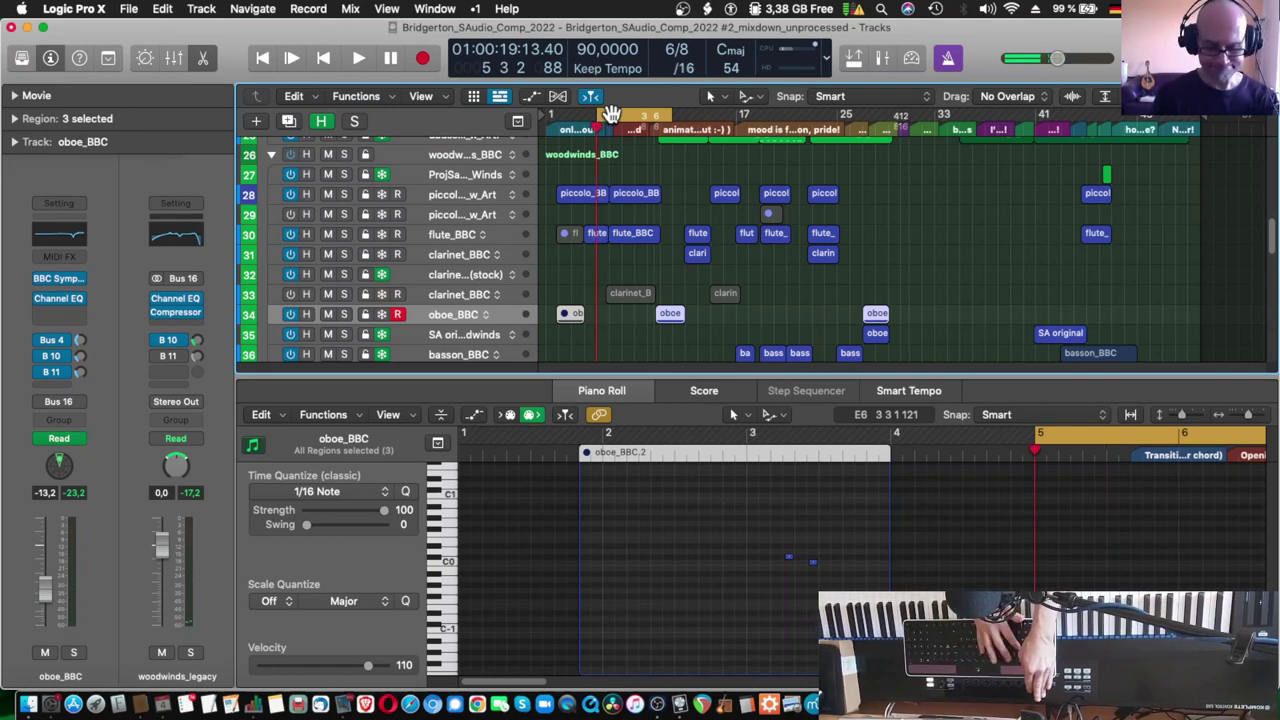
key("r")
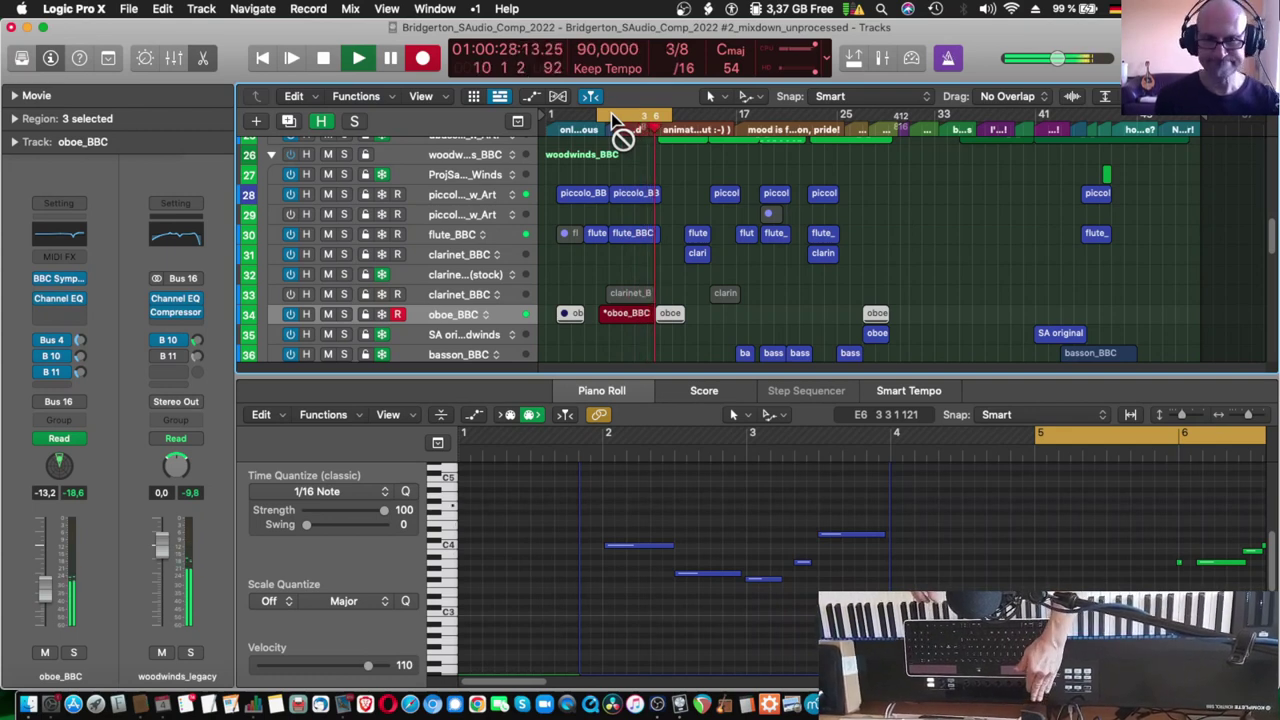
Step: Stop recording, select the new oboe take, and shift all 12 of its notes slightly earlier
key("space")
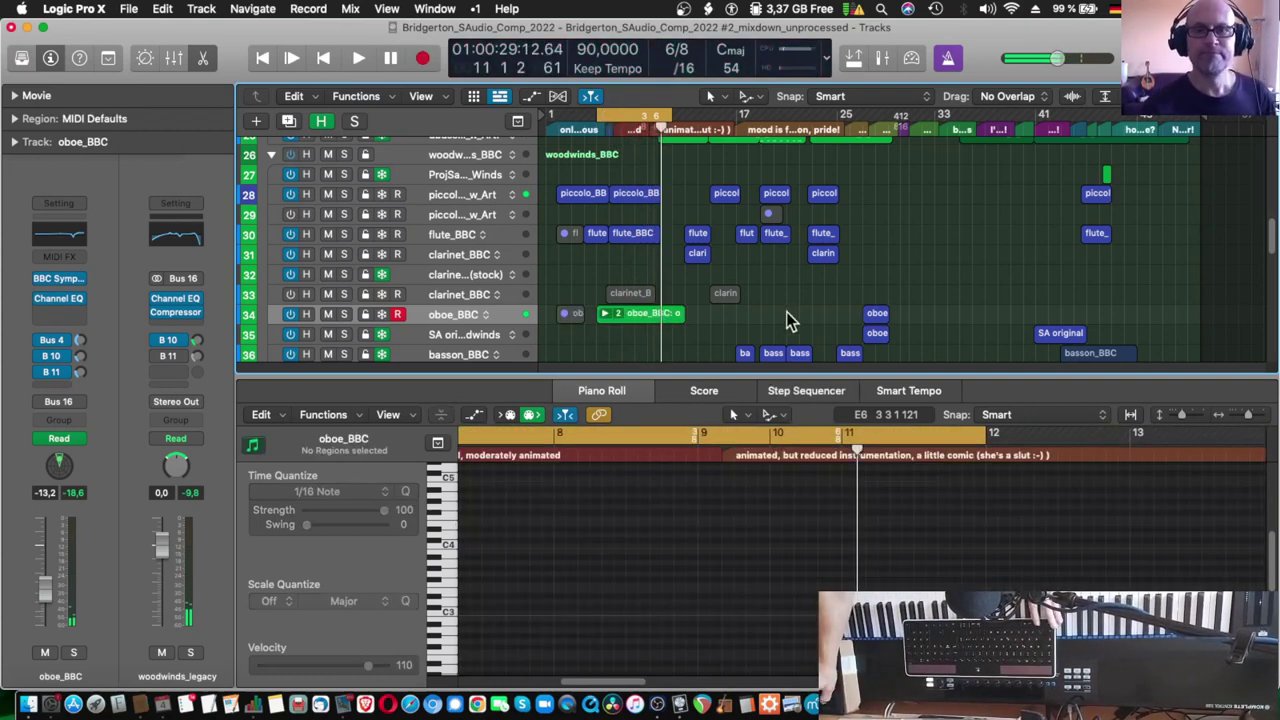
left_click(623, 310)
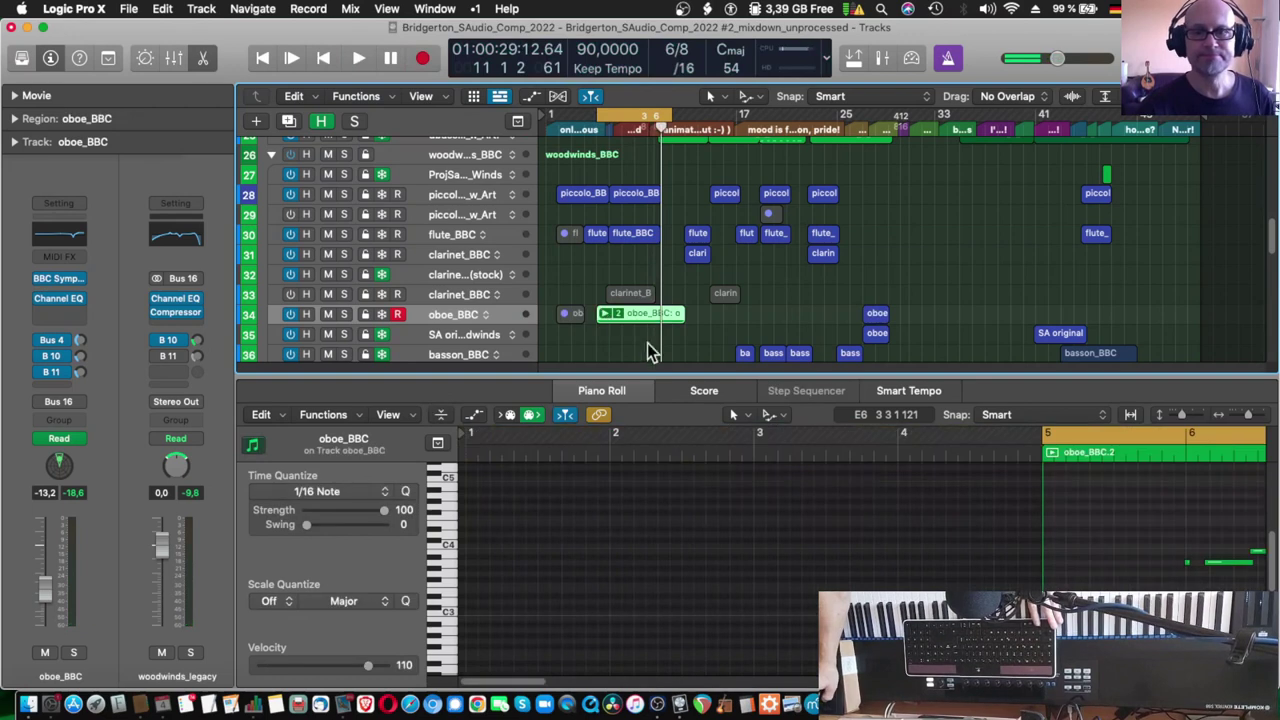
scroll(1043, 505, "right", 6)
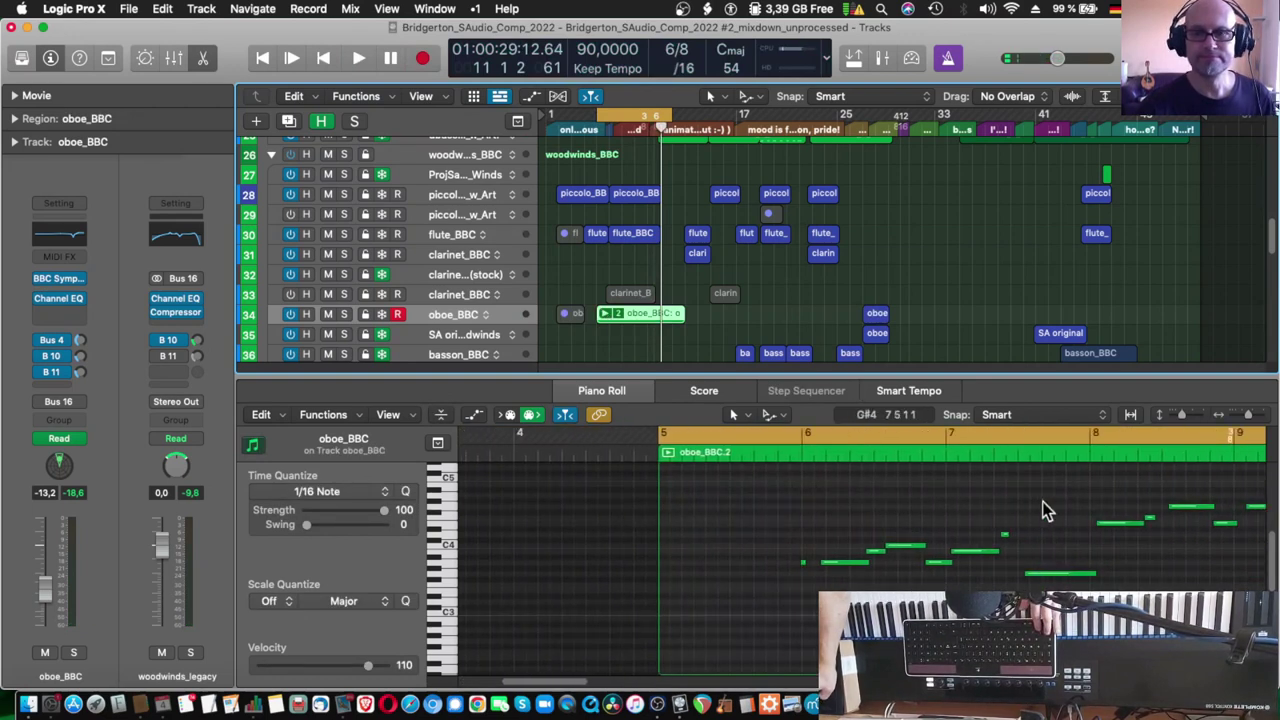
left_click(843, 562)
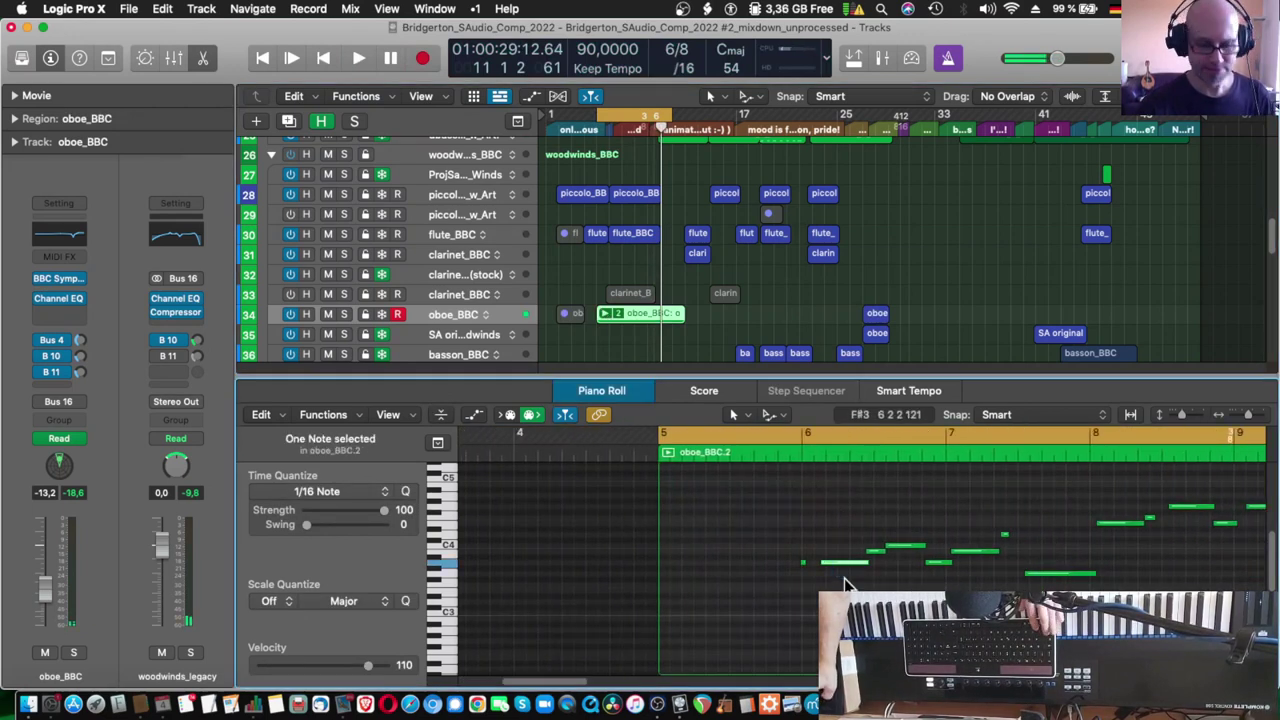
key("super+a")
left_click_drag(843, 565, 829, 571)
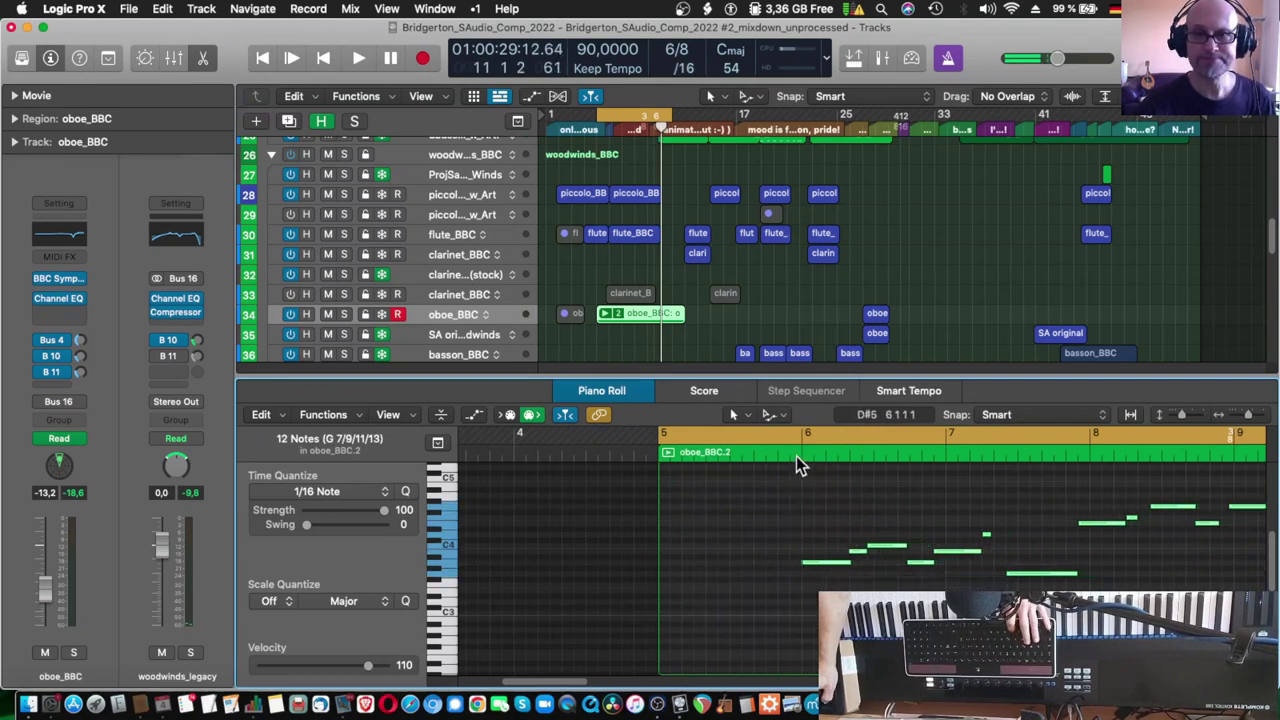
Step: Solo the oboe region and audition it from bar 5
left_click(795, 456)
key("ctrl+s")
key("space")
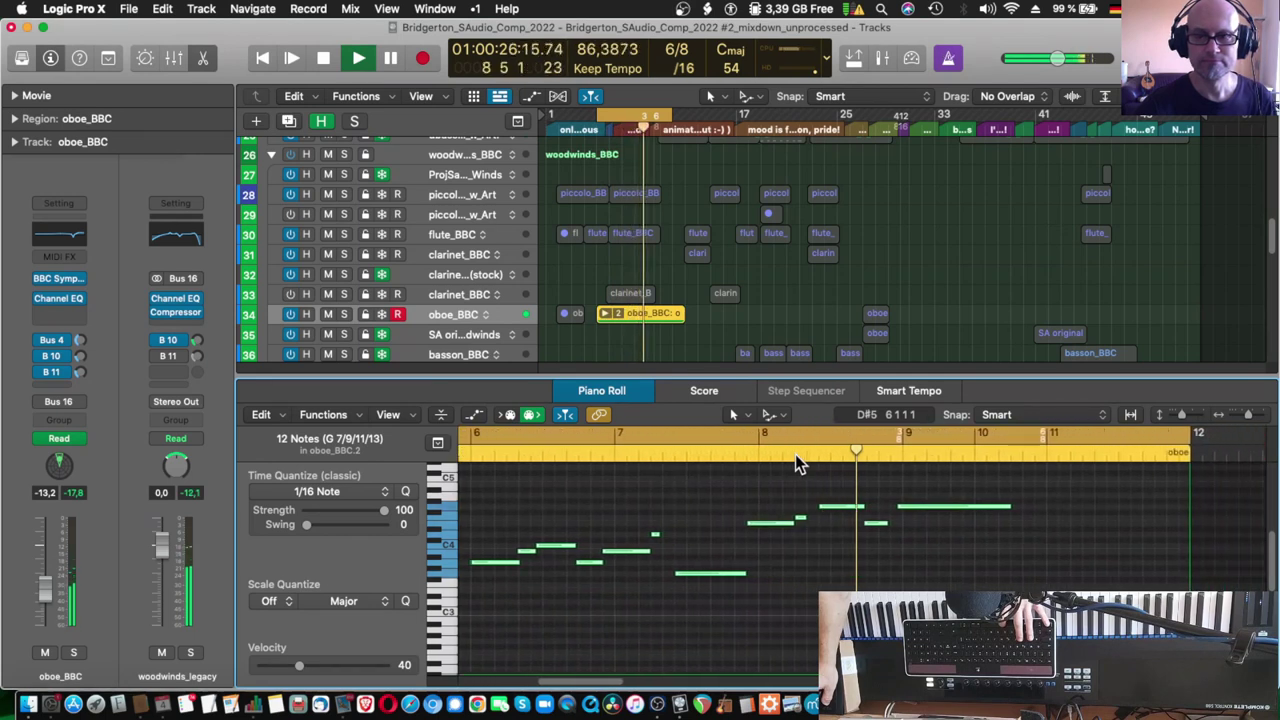
key("space")
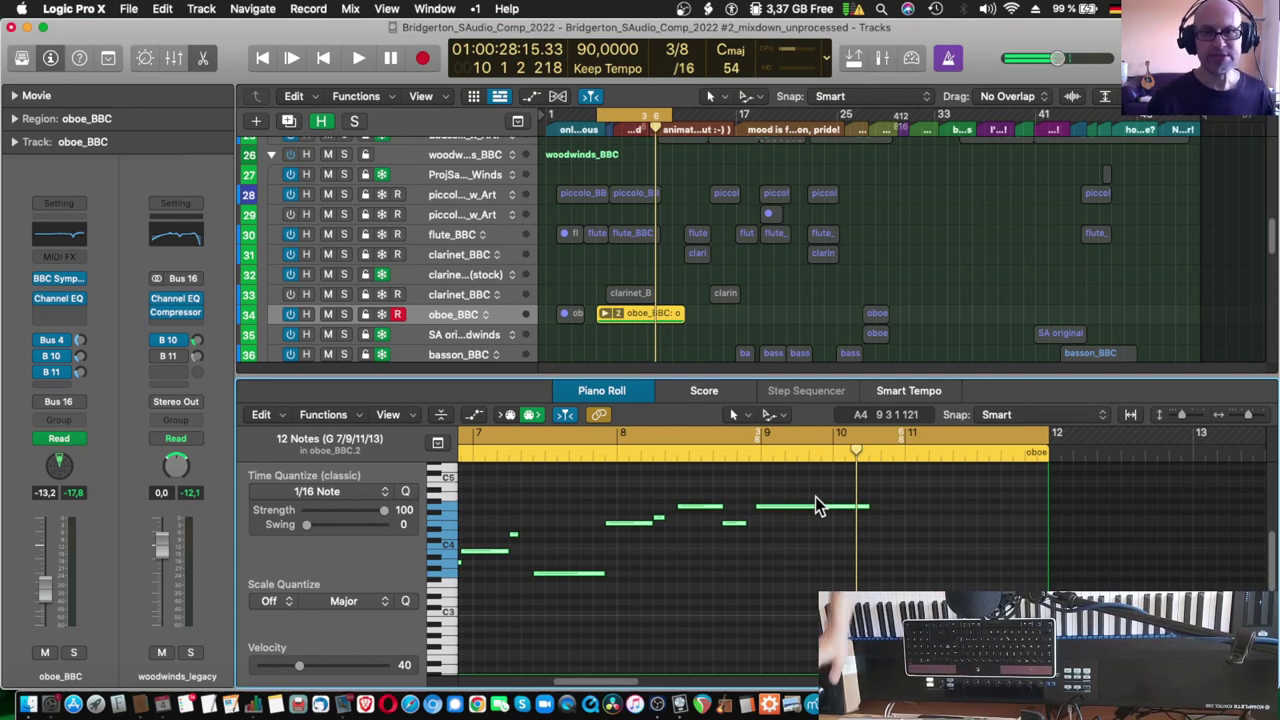
Step: Move the playhead to bar 6 and select three oboe notes around bar 6
scroll(560, 600, "down", 5)
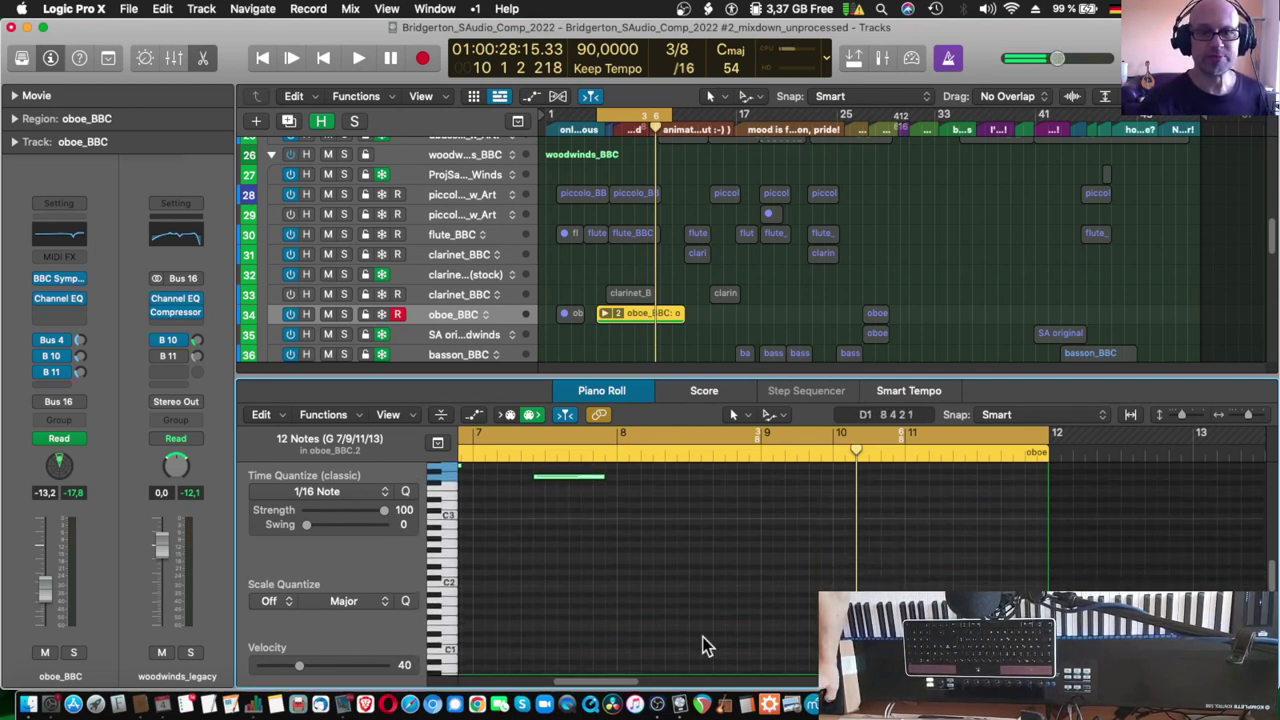
scroll(730, 628, "up", 5)
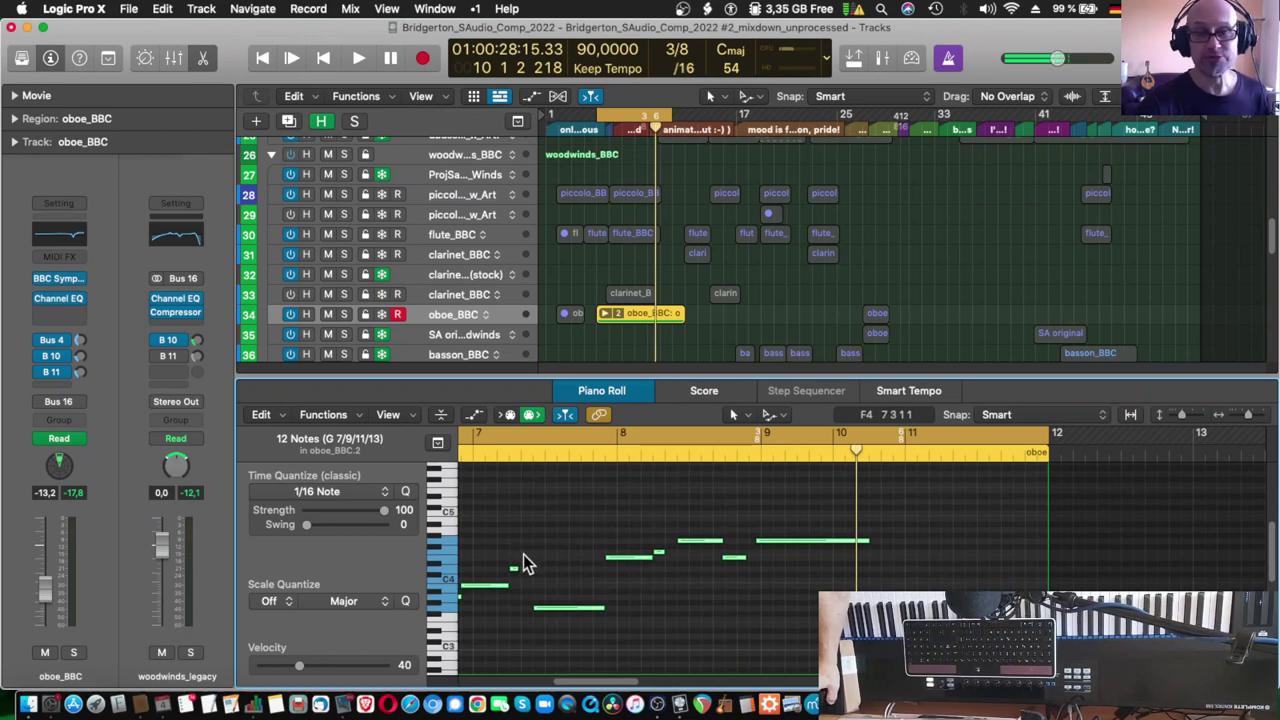
scroll(530, 560, "left", 5)
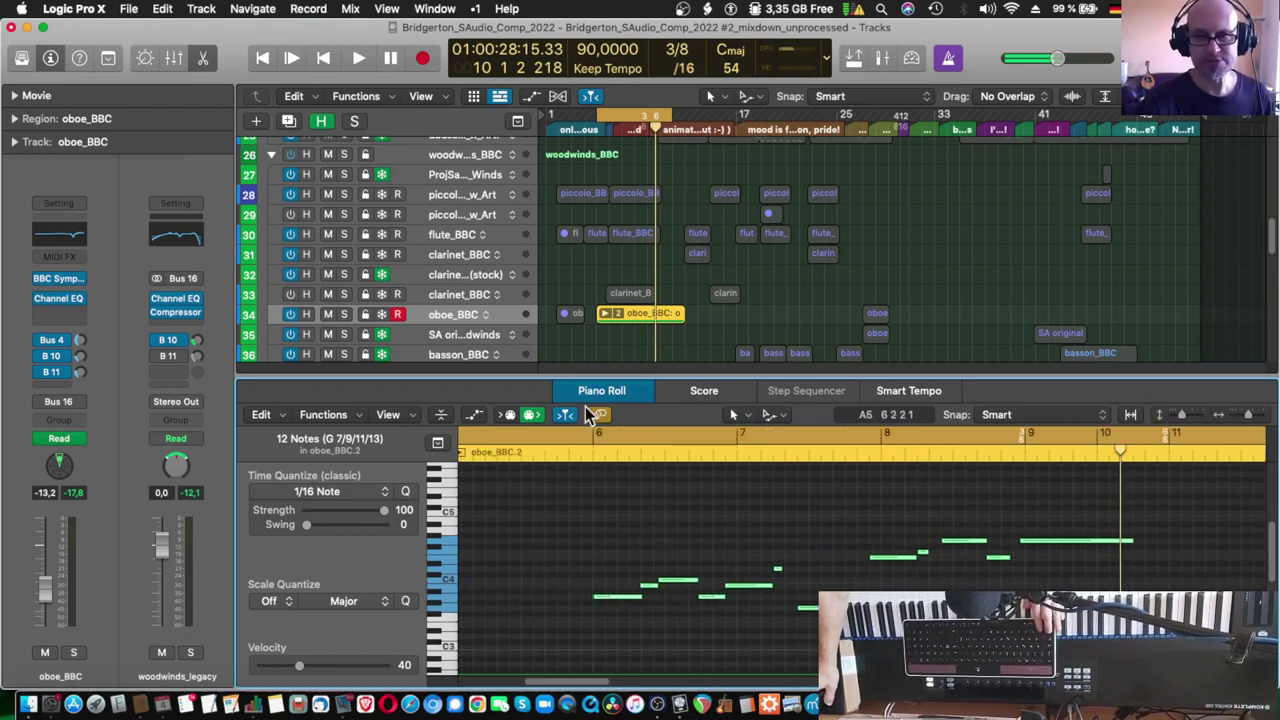
left_click(593, 440)
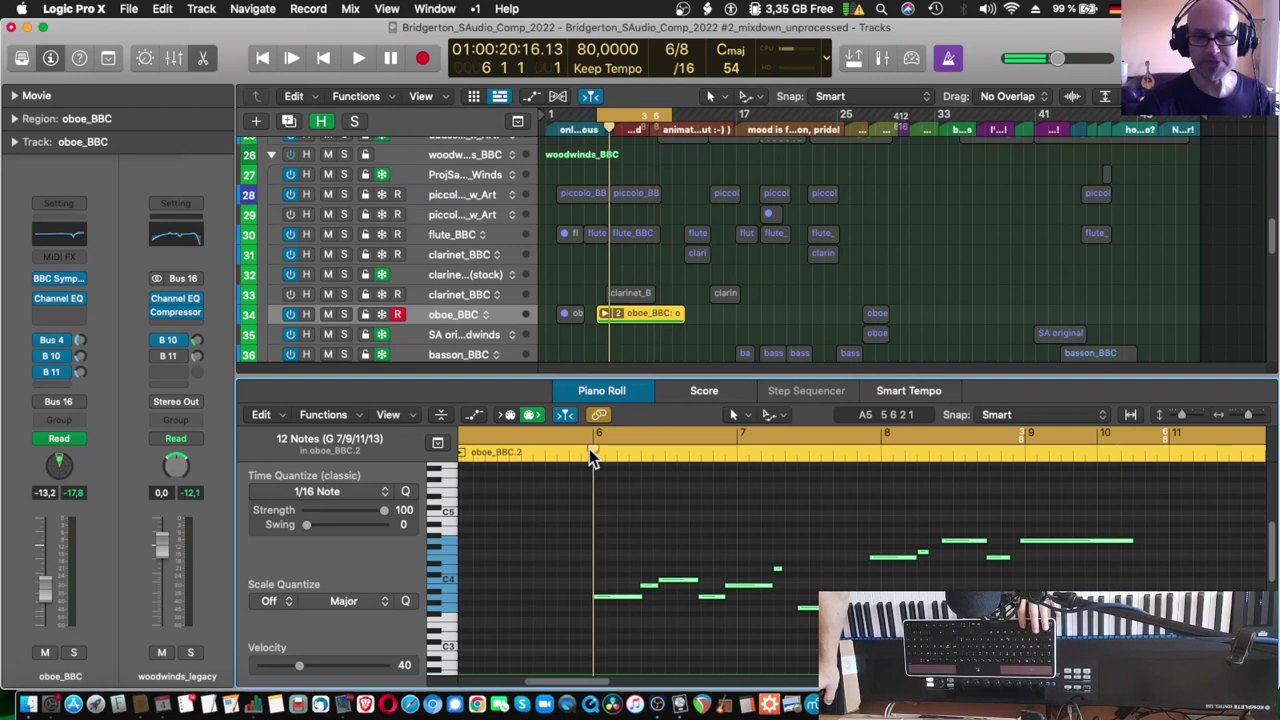
left_click(651, 584)
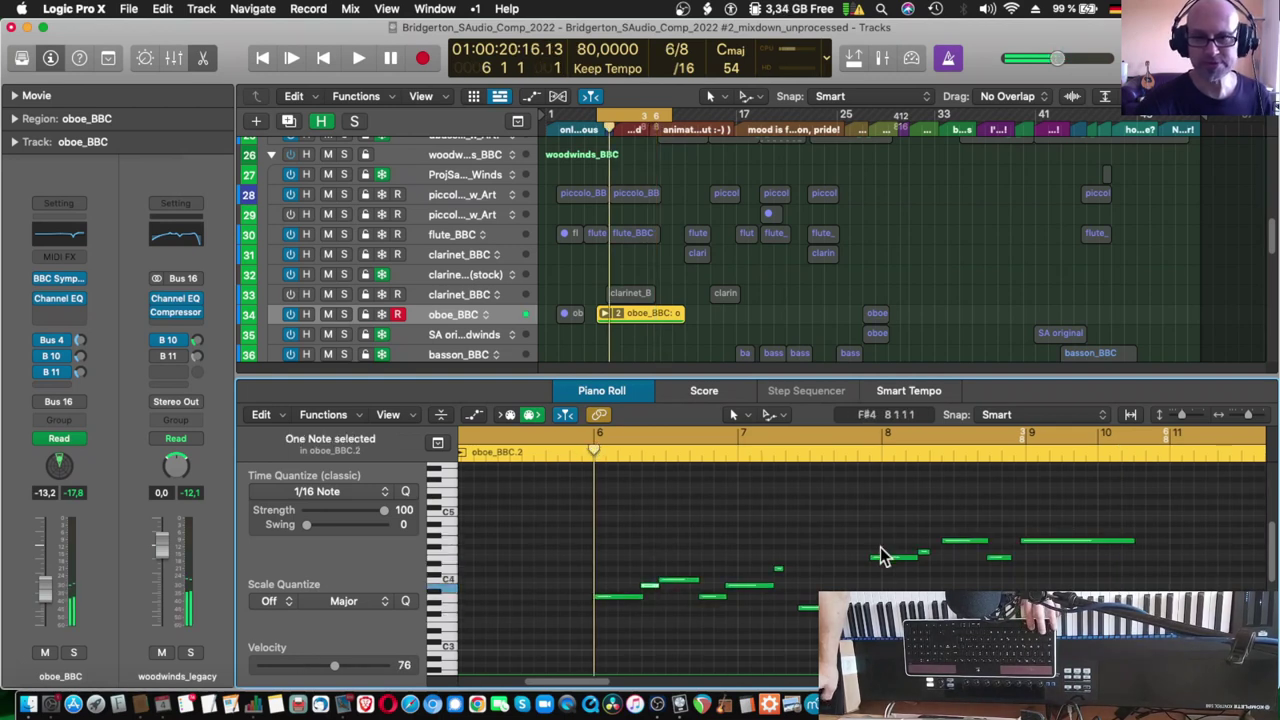
left_click(922, 552)
left_click(1020, 543, "shift")
left_click(1003, 558, "shift")
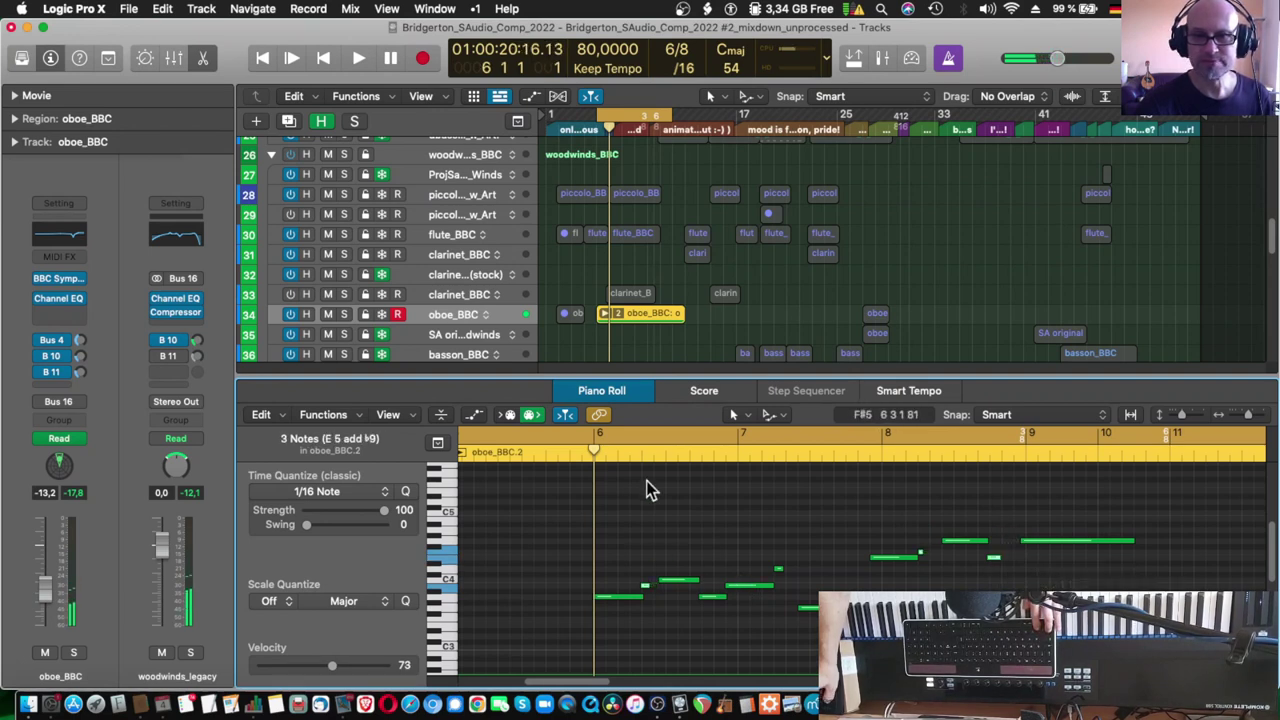
left_click(643, 438)
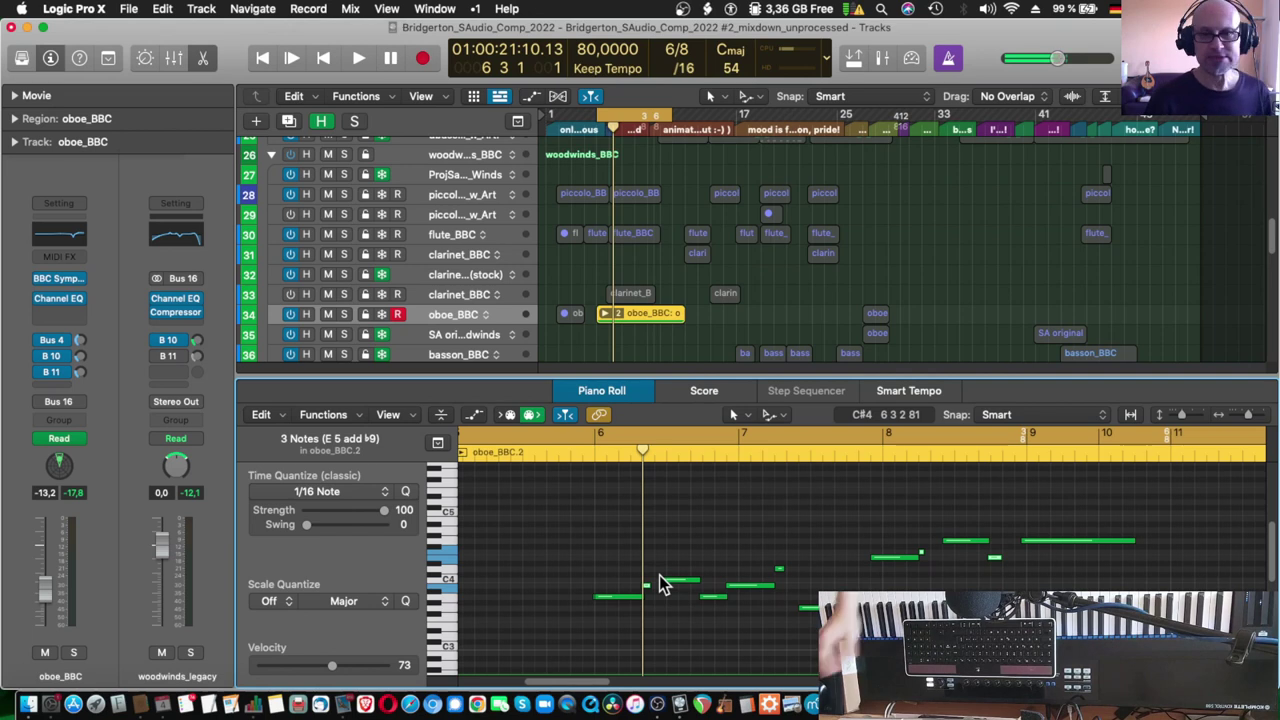
Step: Delete the existing oboe_BBC take region
left_click(677, 349)
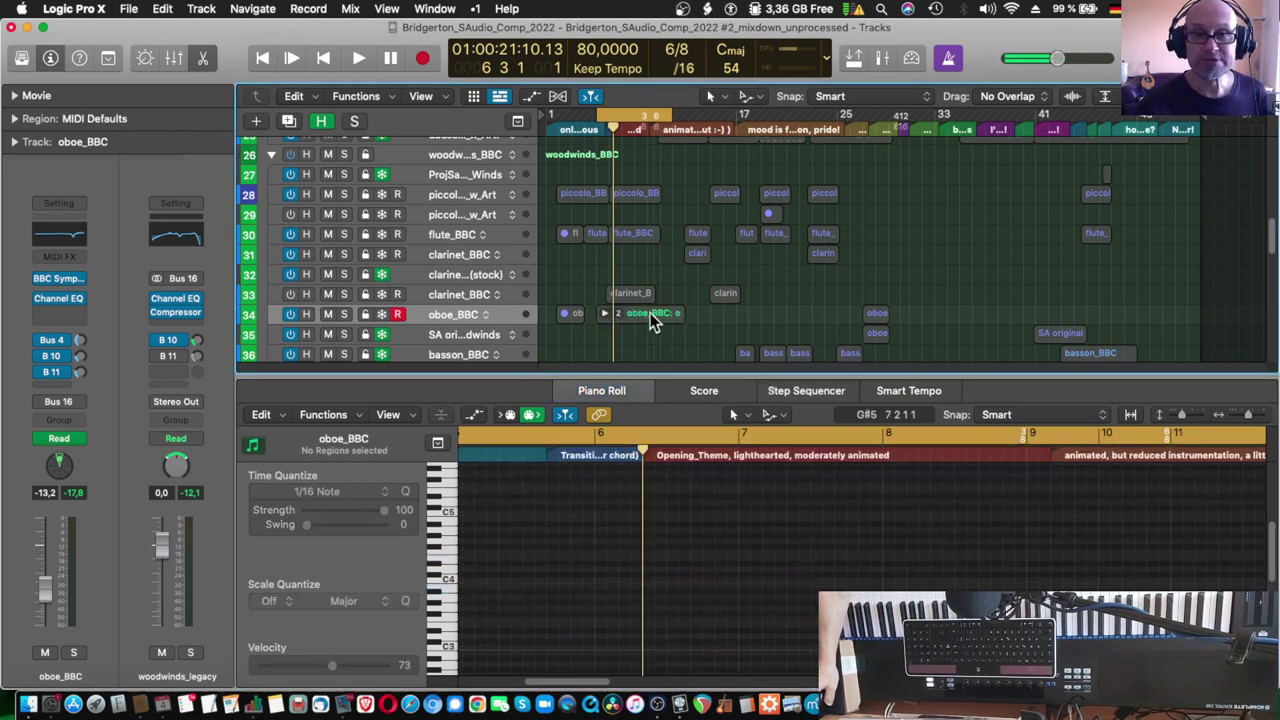
left_click(650, 316)
key("Delete")
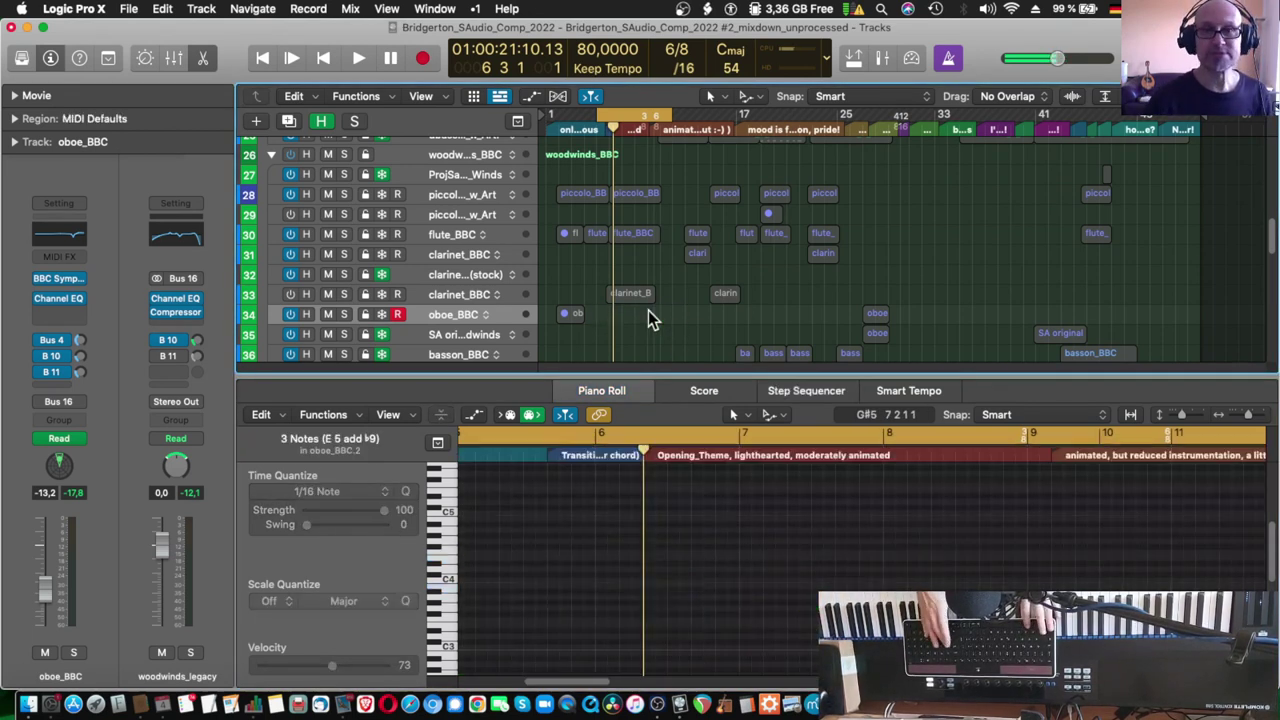
Step: Record a fresh oboe take from bar 5, discarding a false start, to get a region spanning bars 5–11
key("comma")
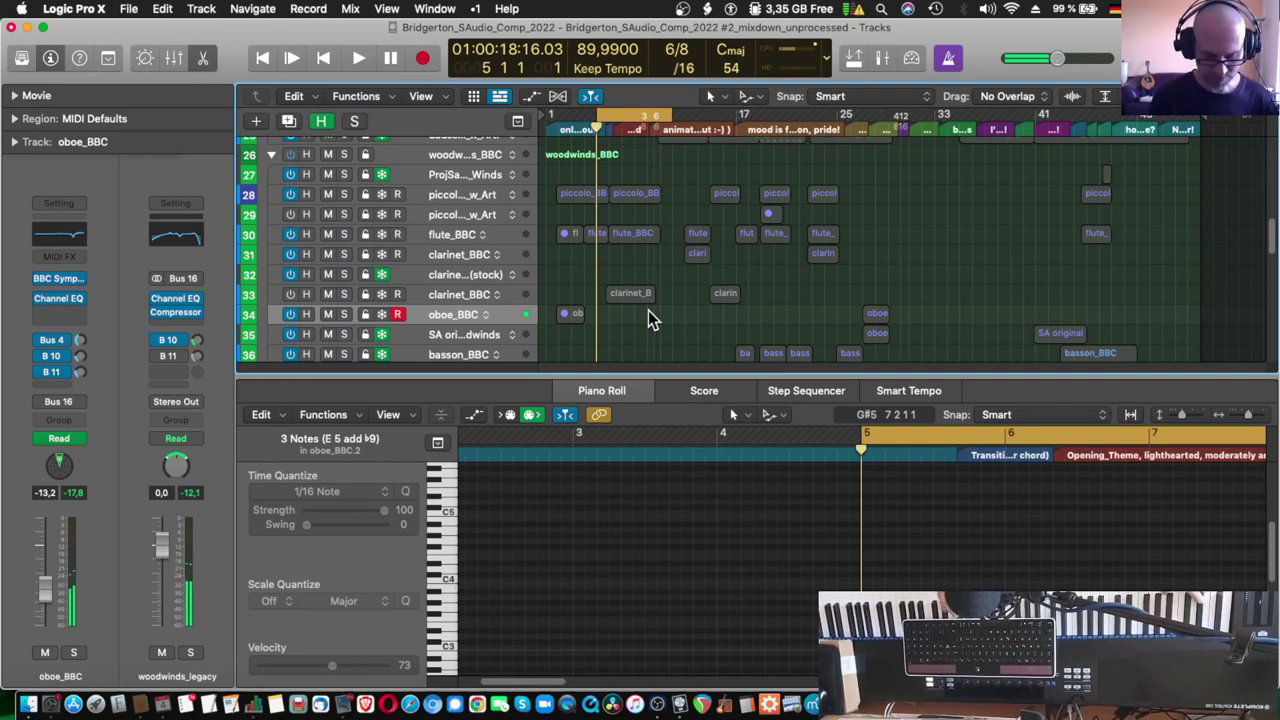
key("r")
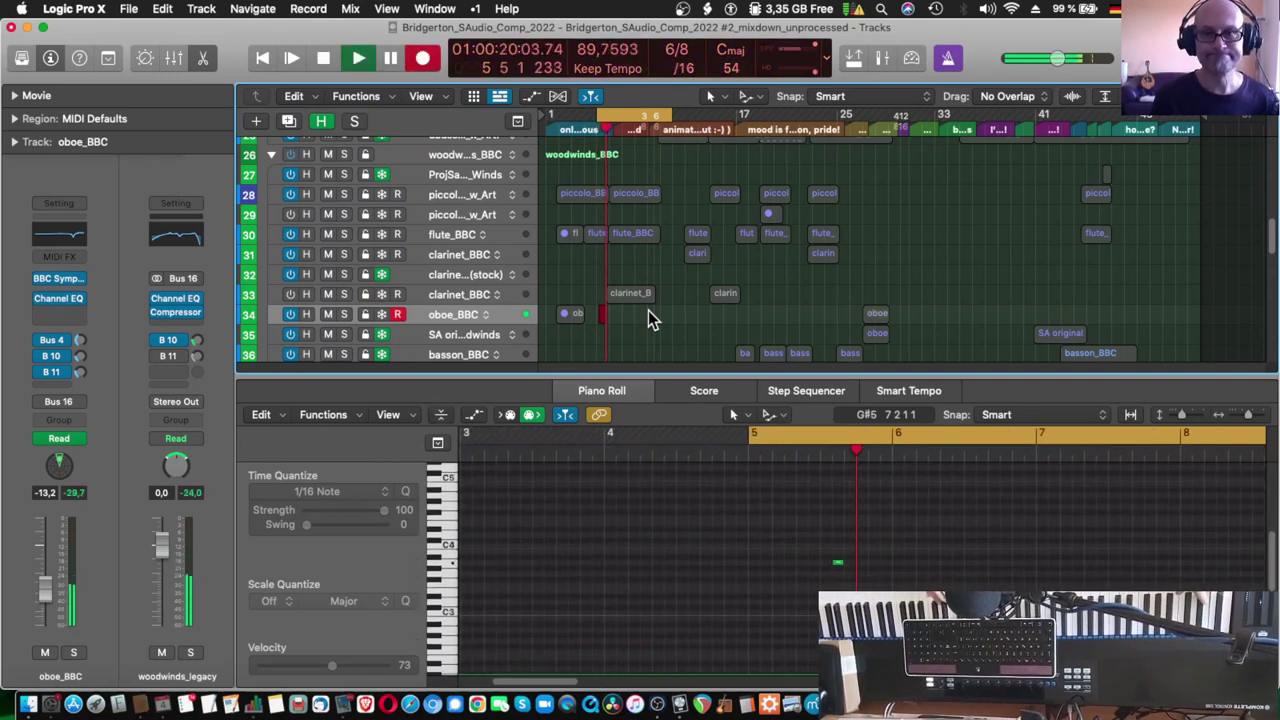
key("space")
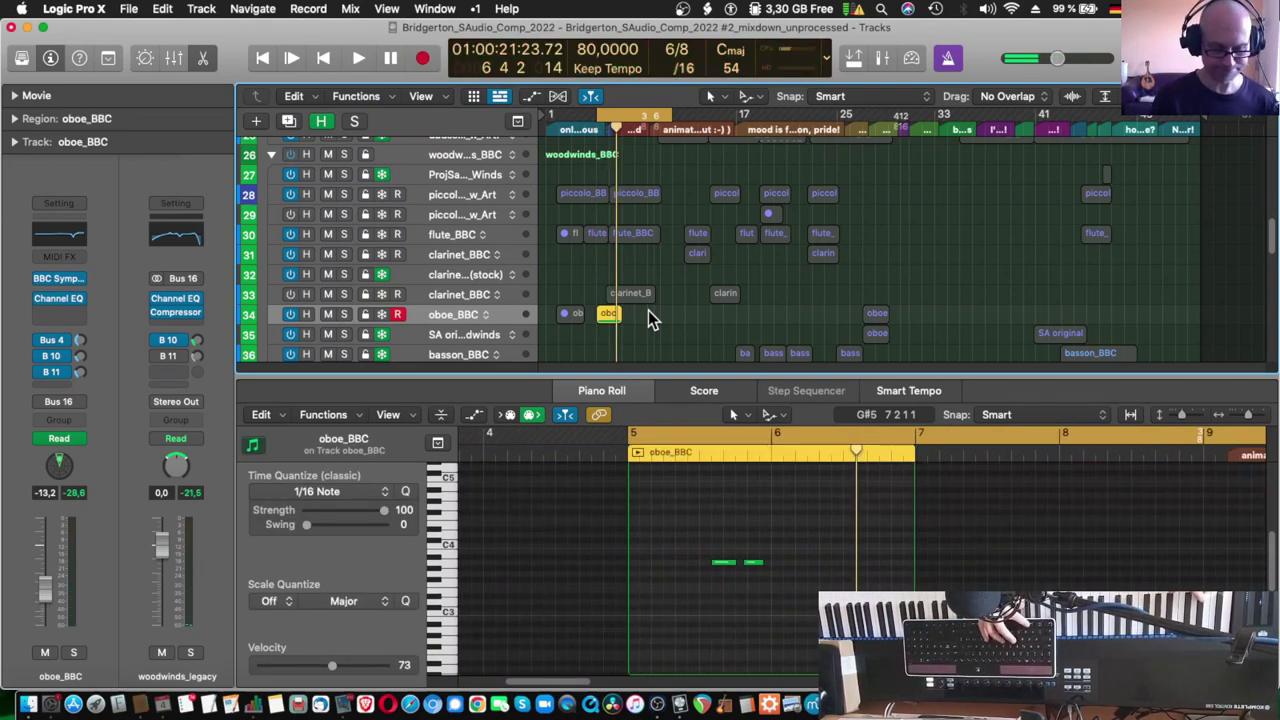
key("Delete")
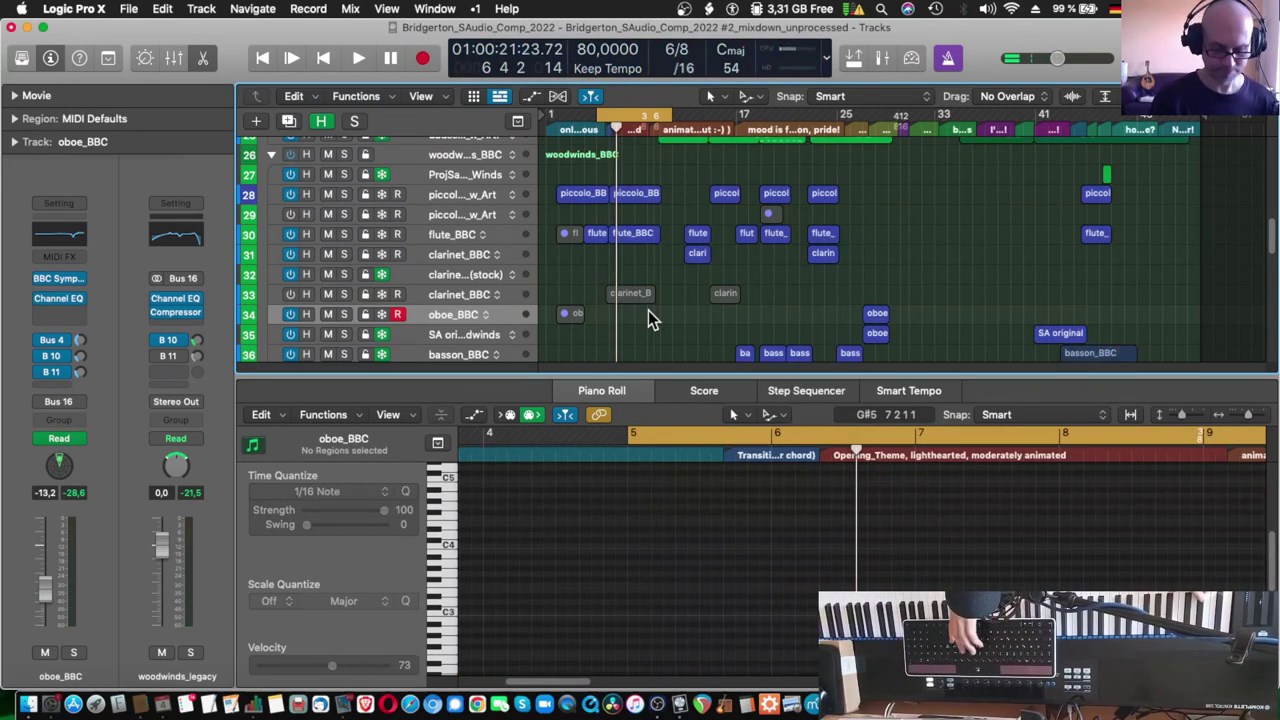
key("r")
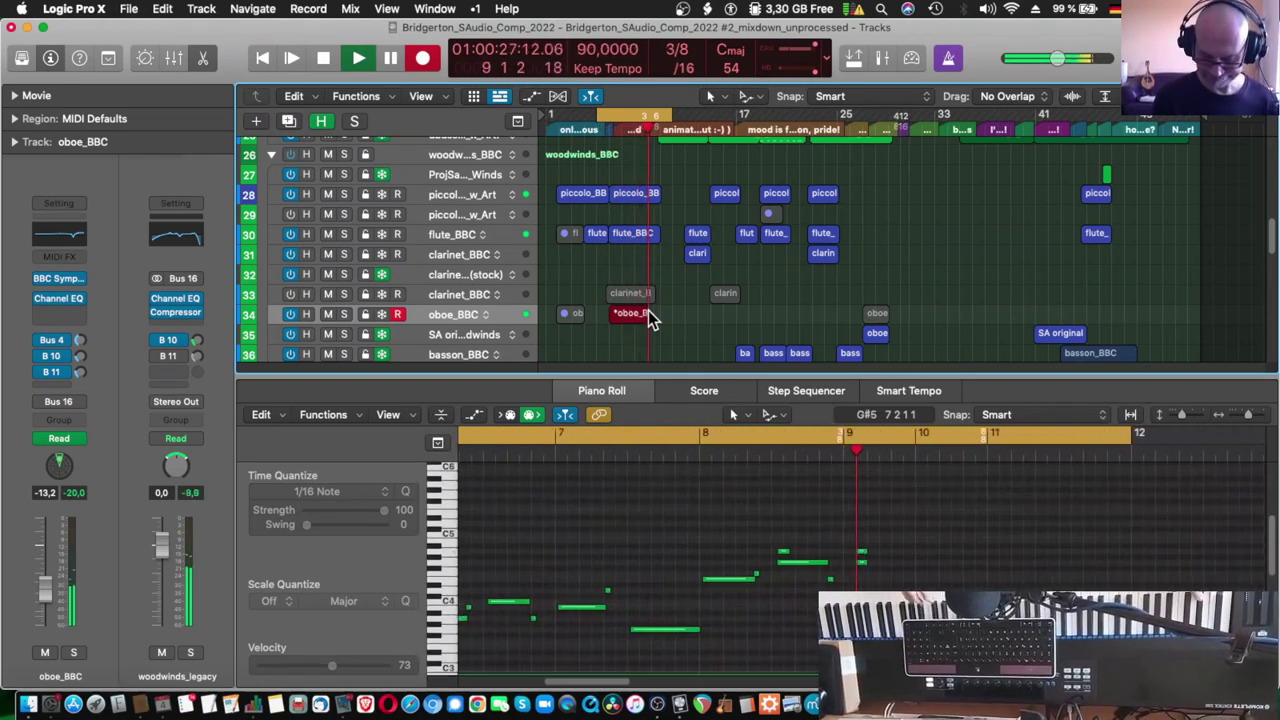
key("space")
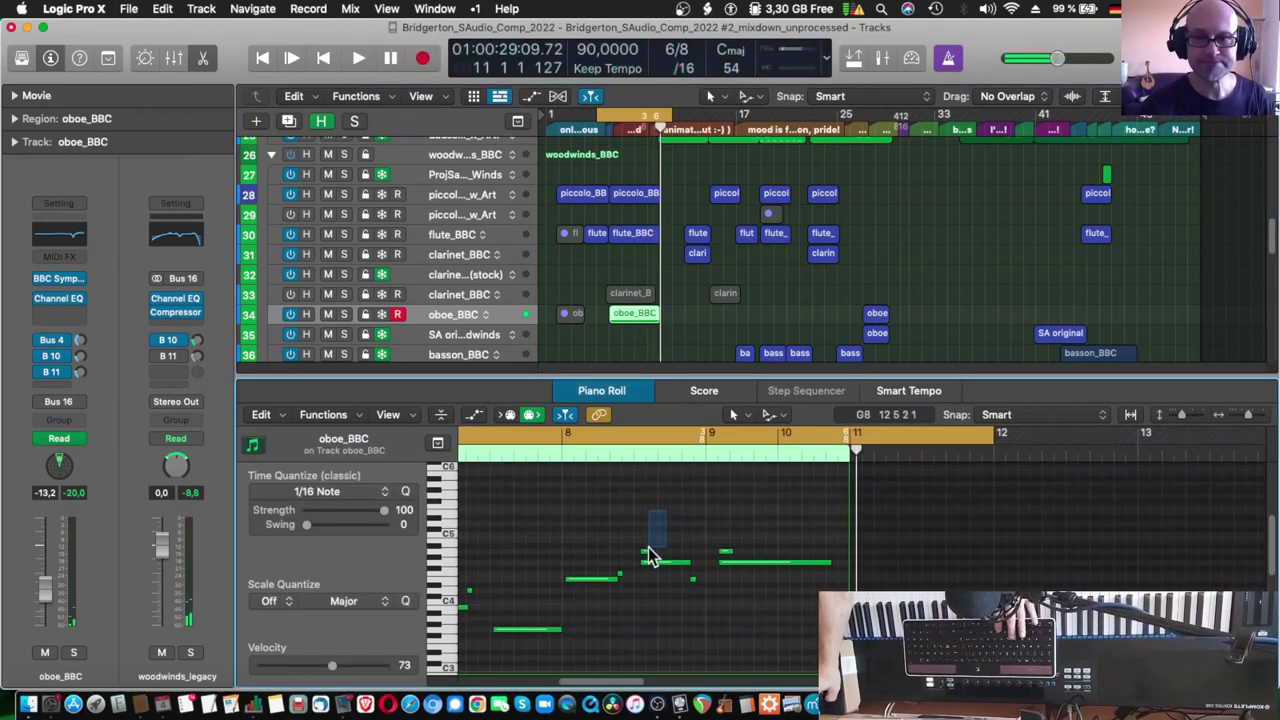
Step: Shift one short oboe note later in the Piano Roll
left_click_drag(648, 551, 729, 563)
scroll(757, 564, "left", 5)
scroll(757, 564, "down", 8)
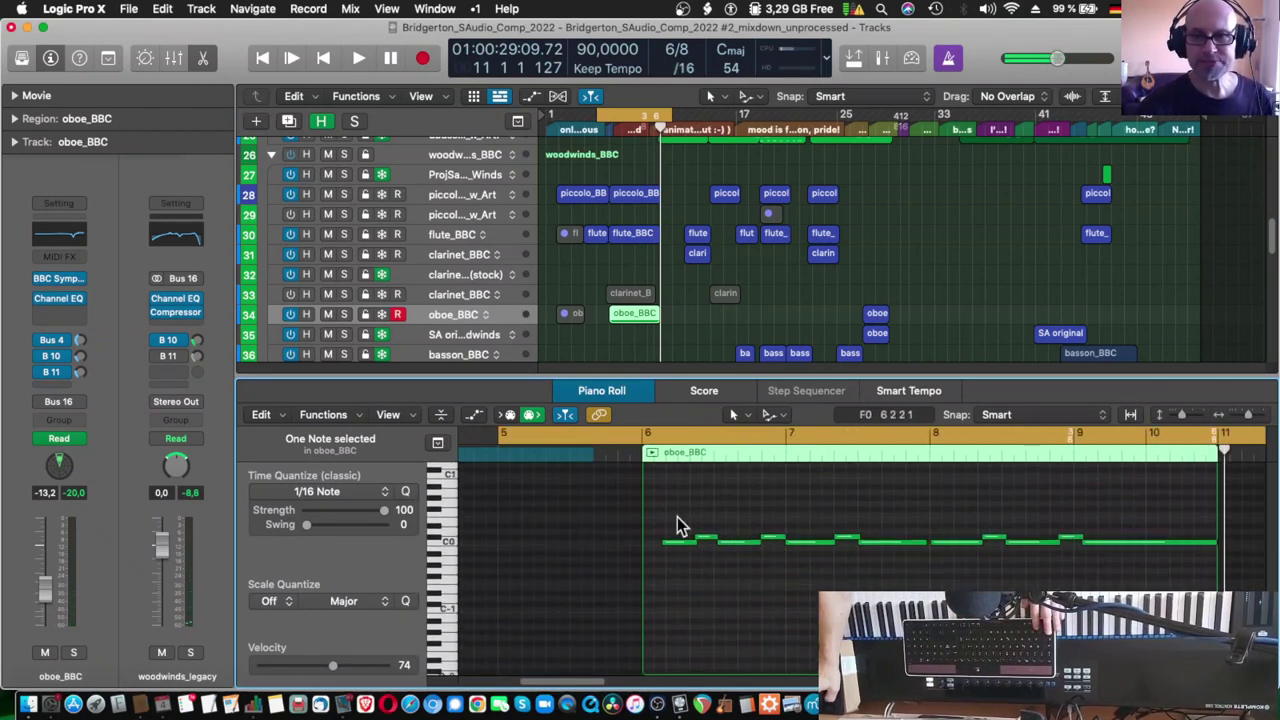
Step: Select all the low key-switch notes and extend their start points earlier
mouse_move(676, 516)
left_mouse_down()
mouse_move(990, 600)
mouse_move(1218, 612)
left_mouse_up()
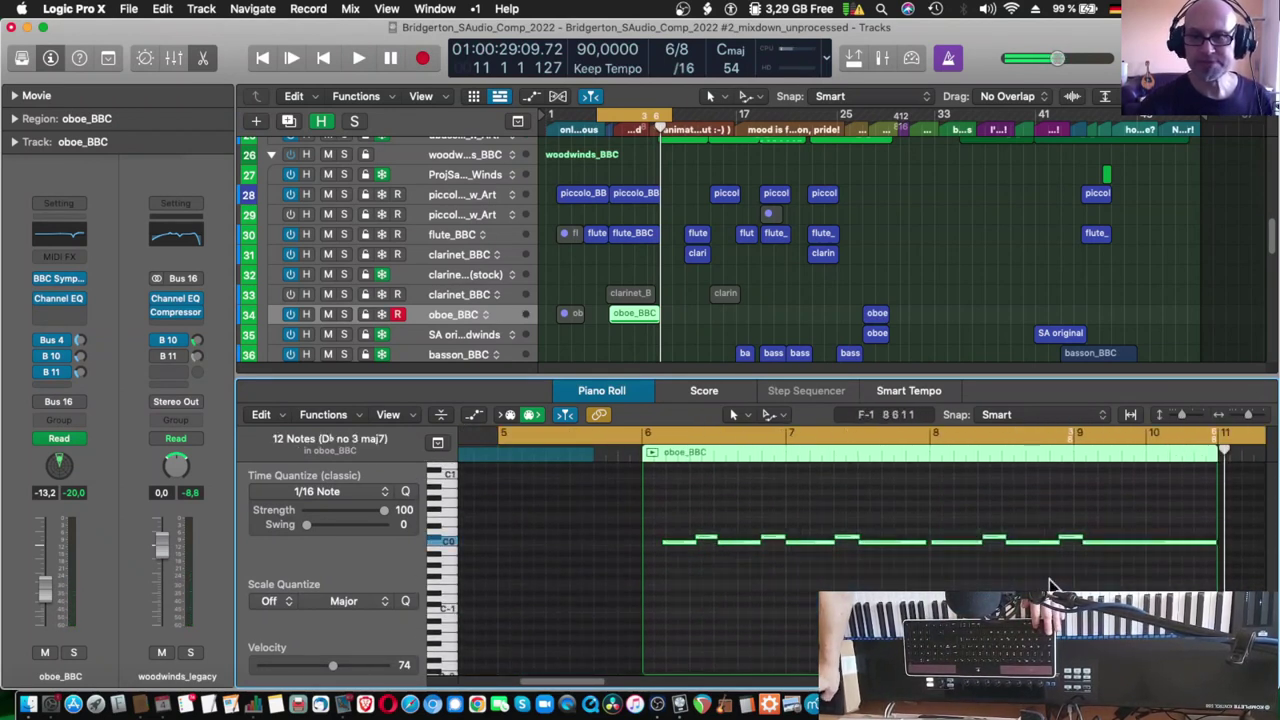
left_click_drag(697, 541, 666, 556)
left_click(672, 530)
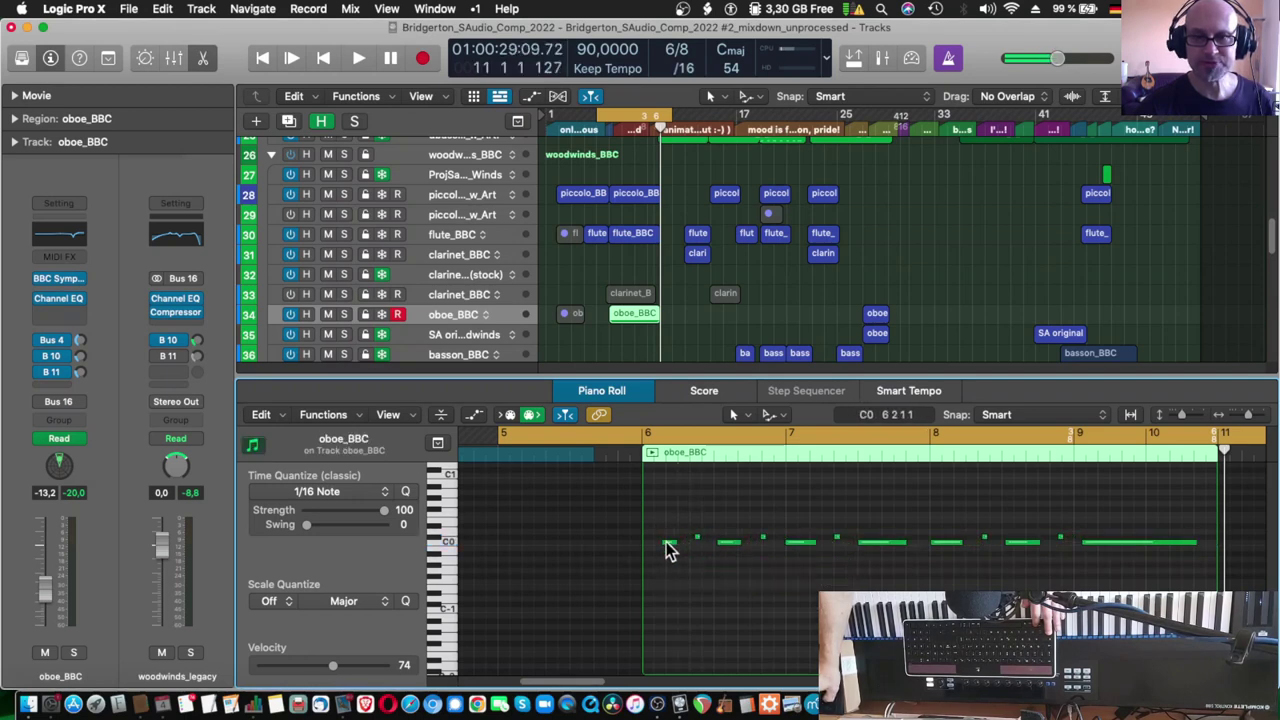
left_click(667, 545)
scroll(669, 548, "up", 1)
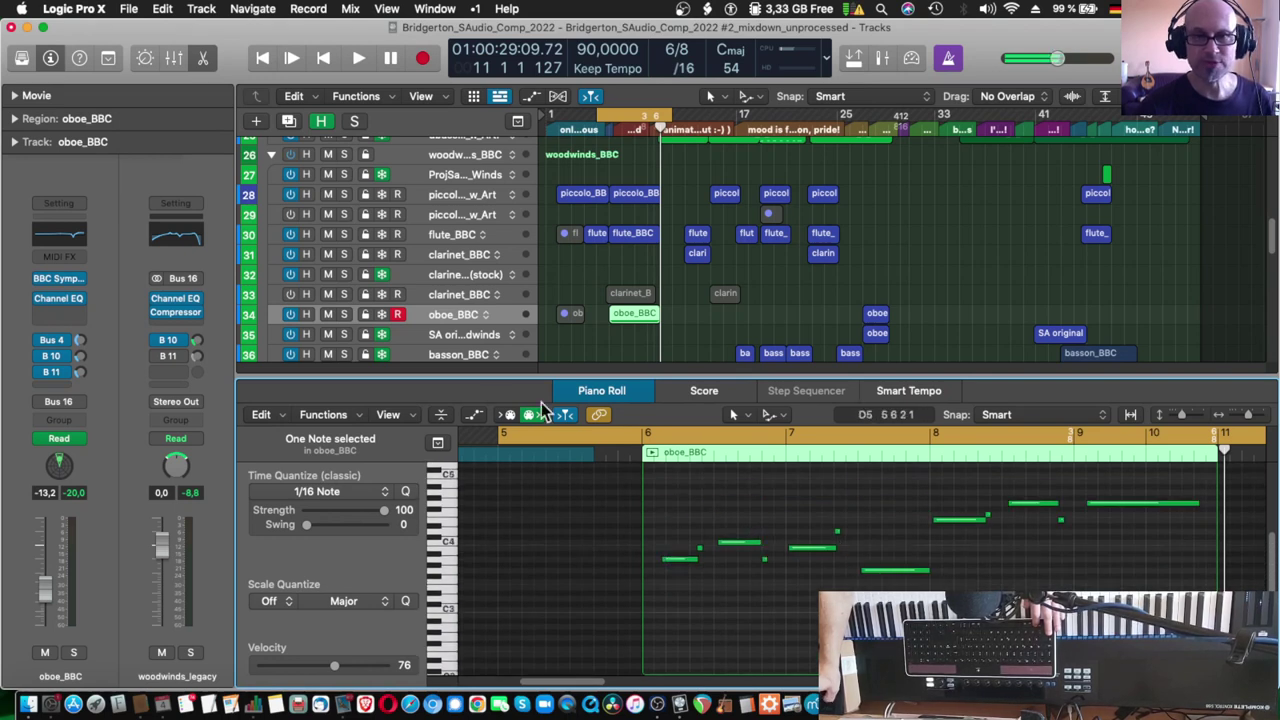
left_click(58, 279)
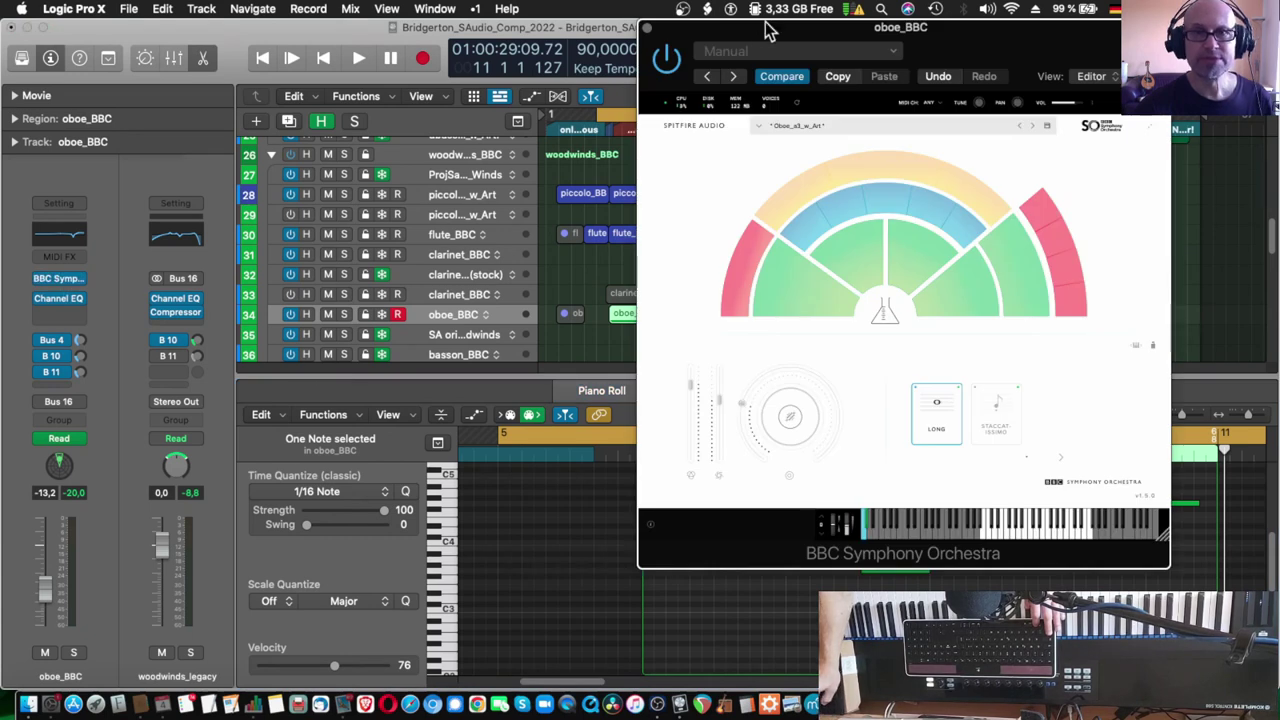
left_click_drag(1005, 35, 670, 35)
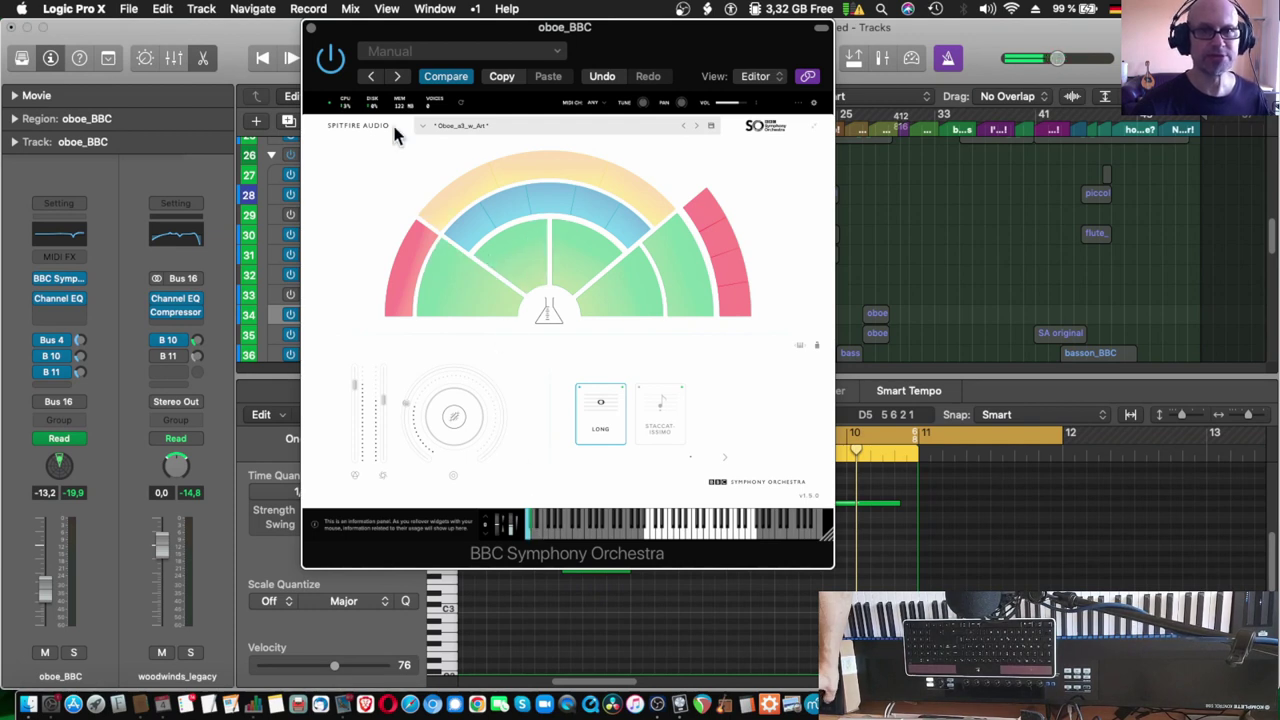
mouse_move(462, 303)
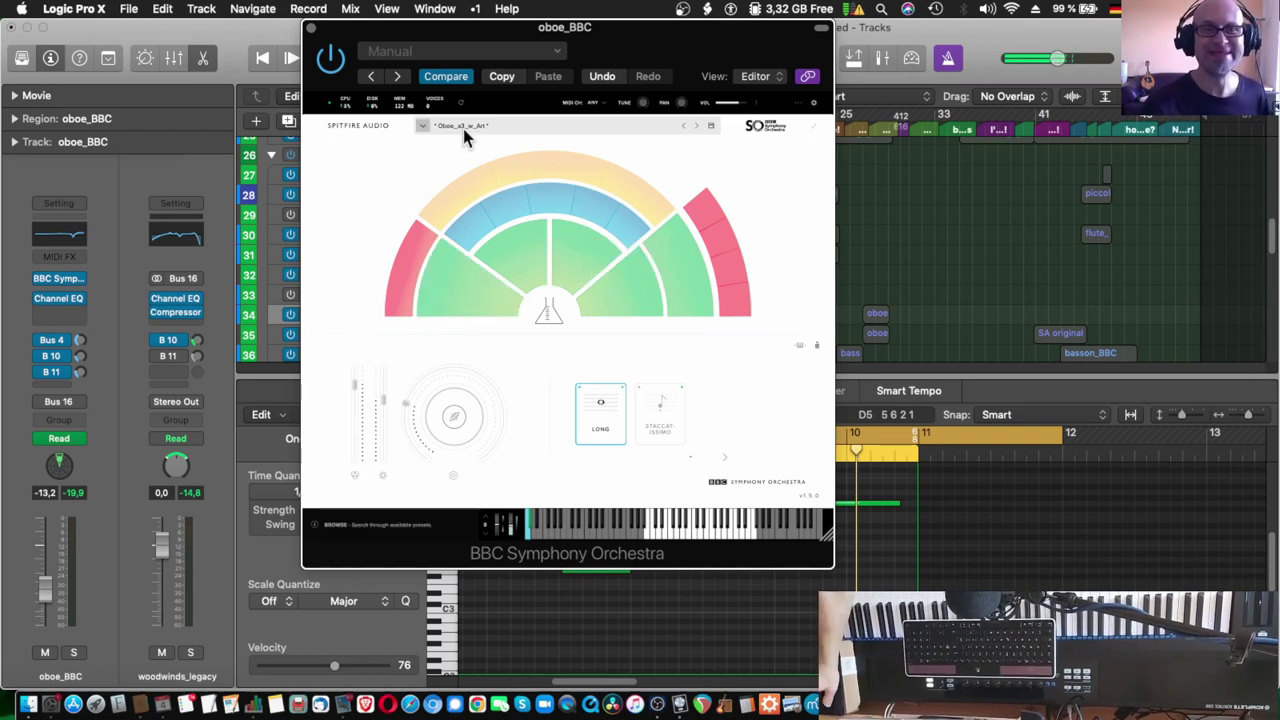
left_click(309, 27)
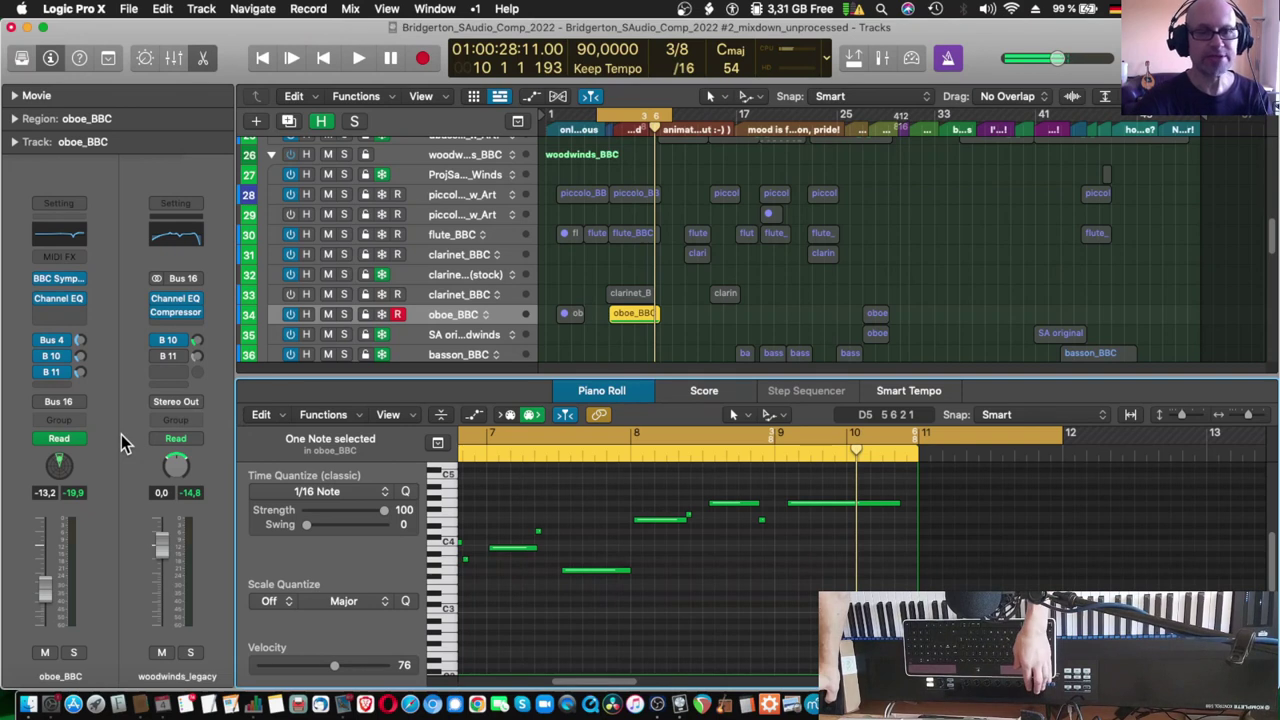
Step: Record a Latch automation pass on the oboe track, then return it to Read and close the BBC window
mouse_move(77, 436)
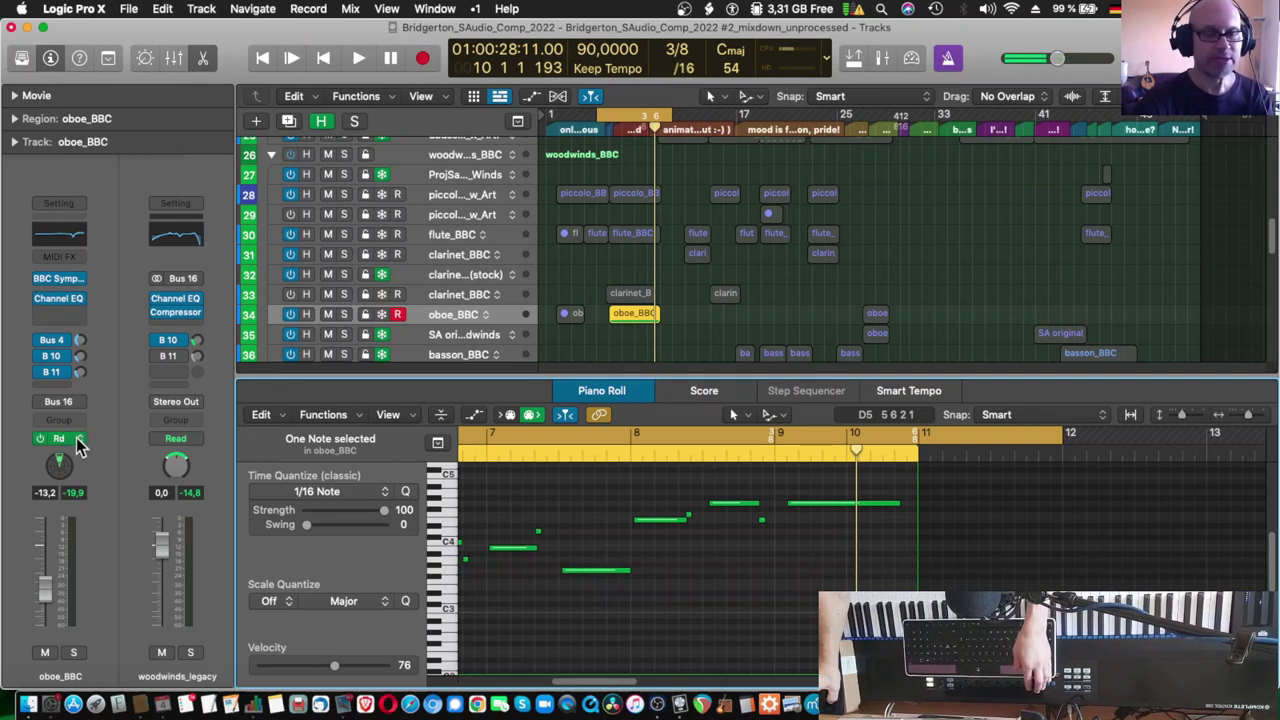
left_click(79, 444)
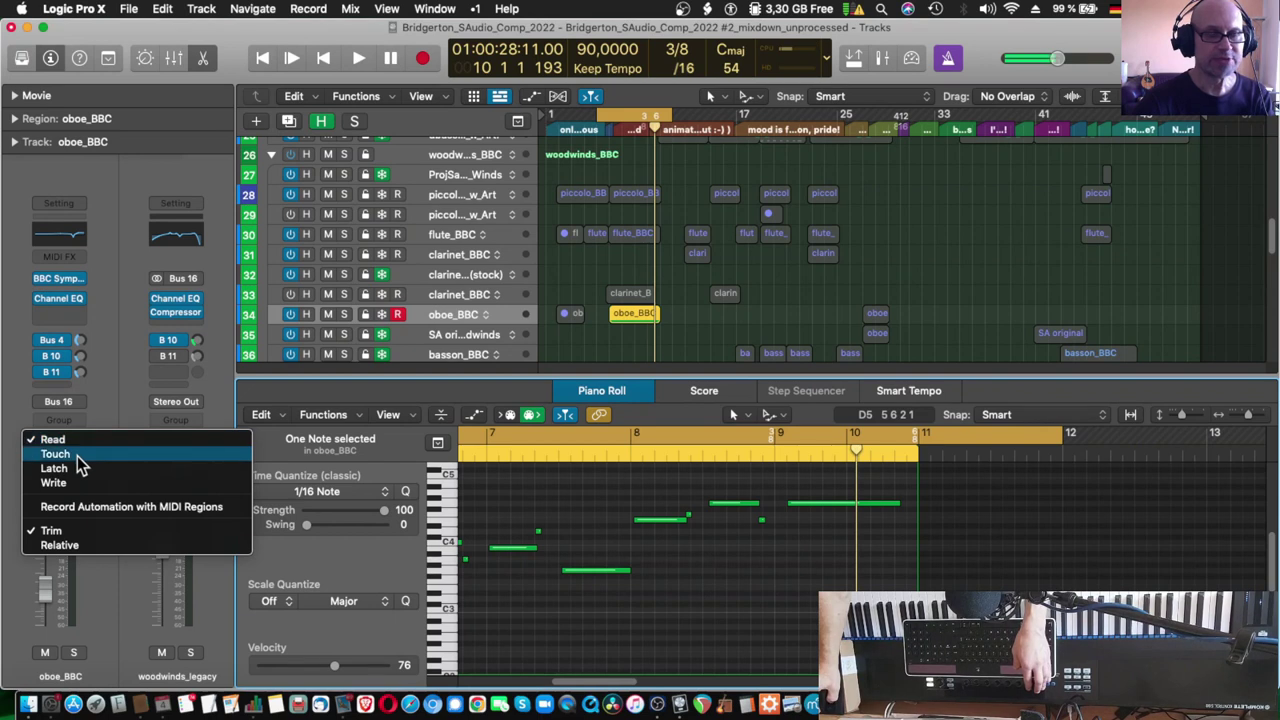
left_click(79, 467)
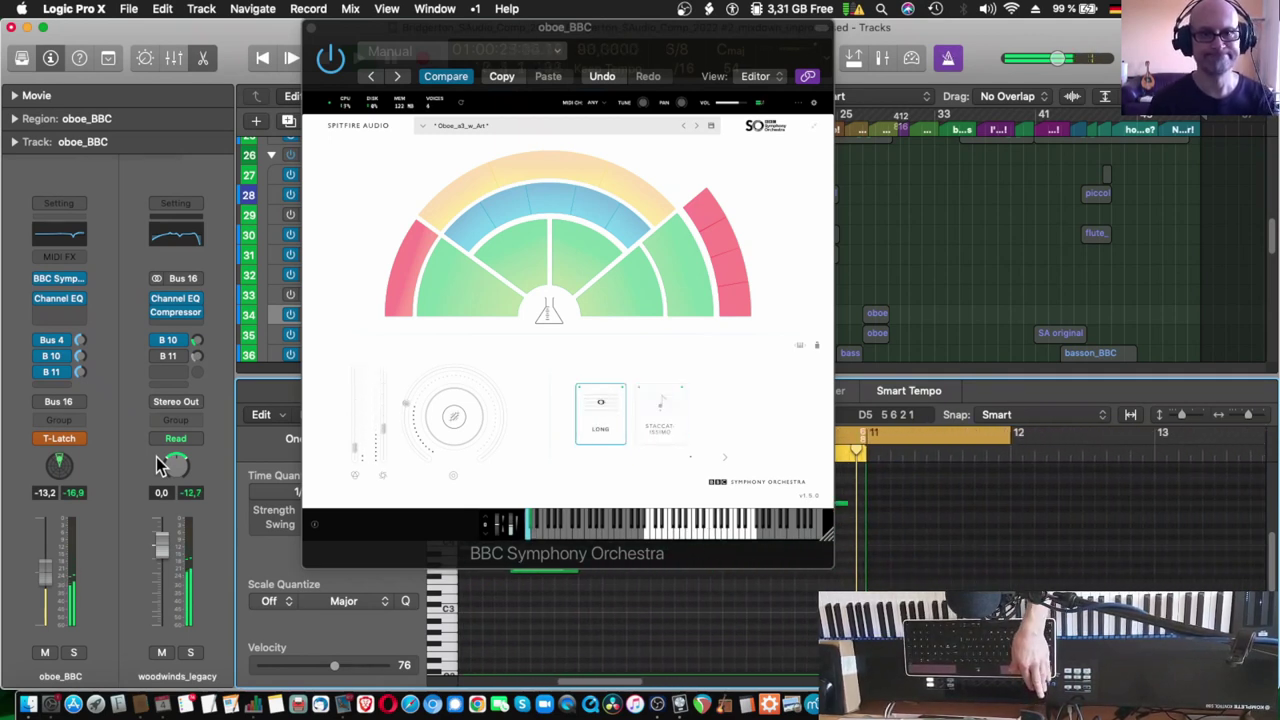
left_click(72, 440)
left_click(53, 411)
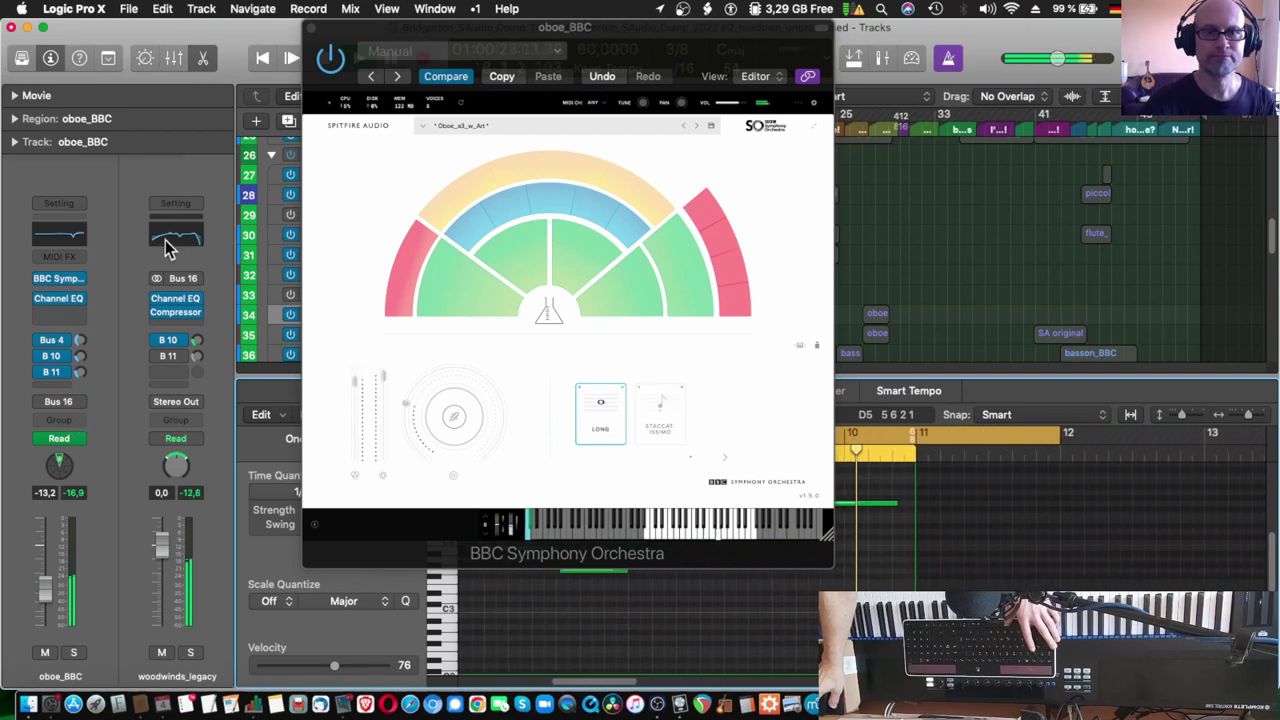
left_click(311, 28)
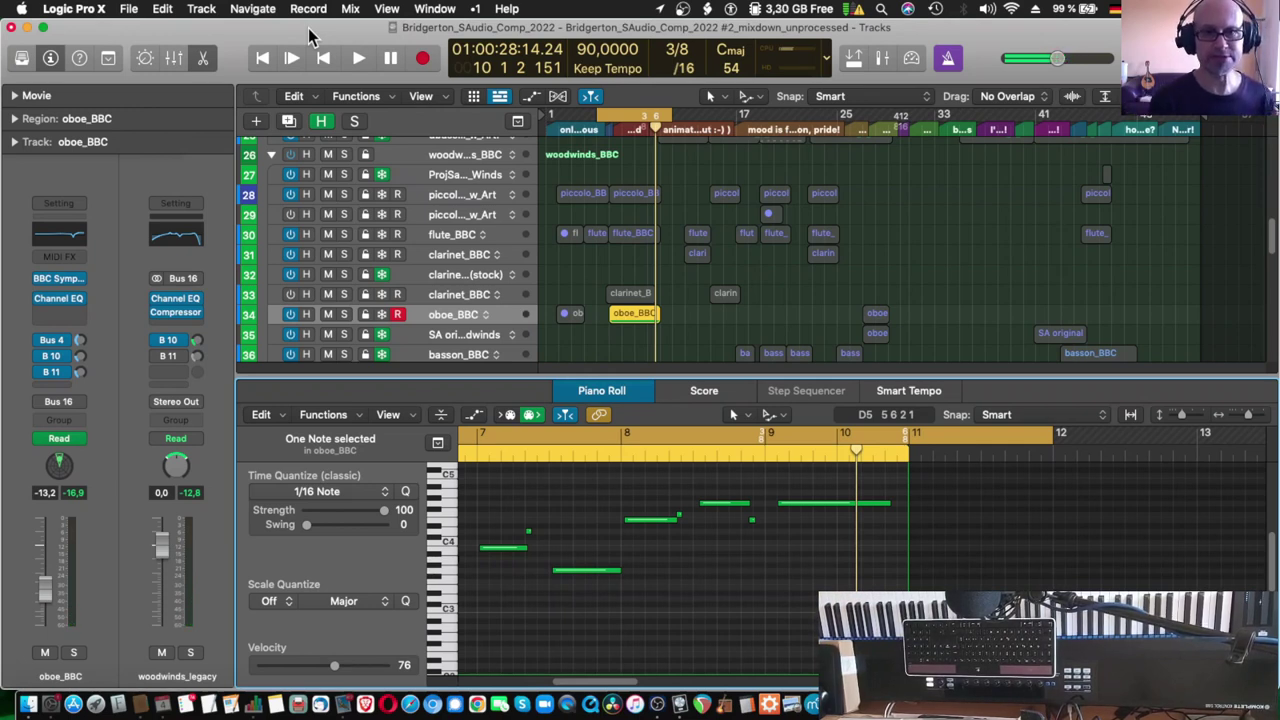
Step: Show the region automation lane set to 1 BBC Symphon: Expression under the oboe notes
left_click(573, 634)
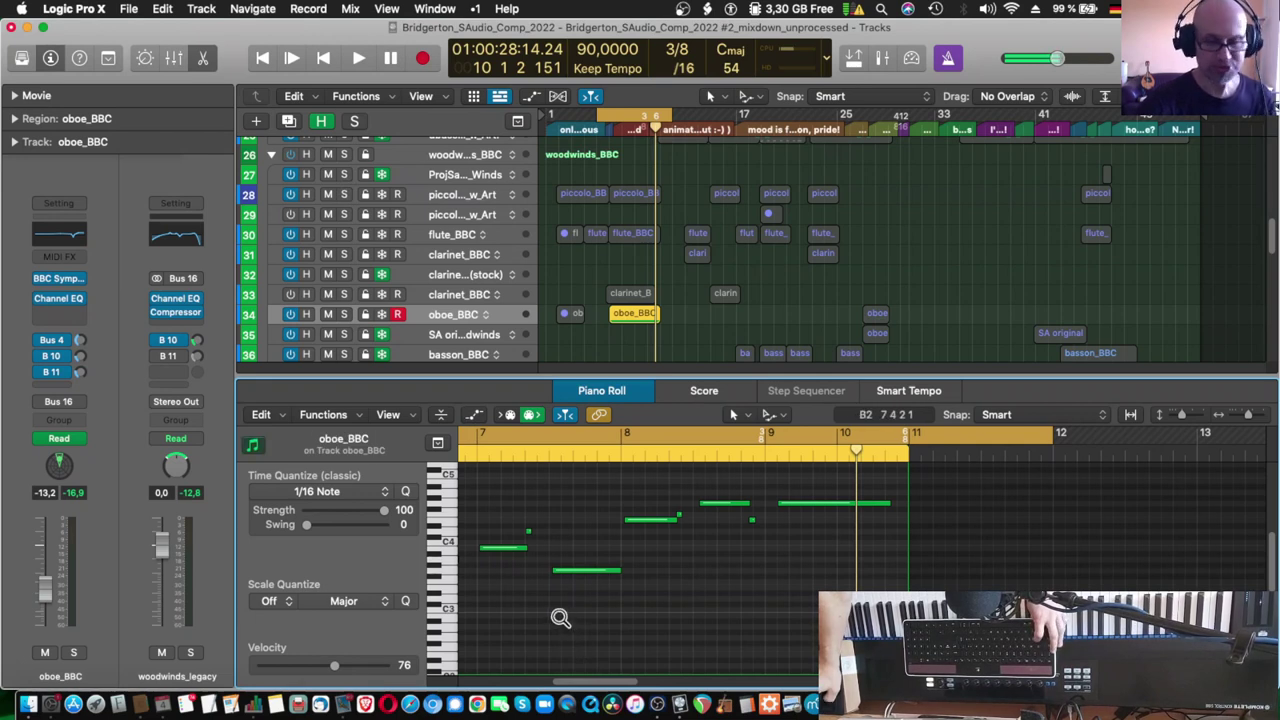
key("a")
scroll(534, 595, "down", 2)
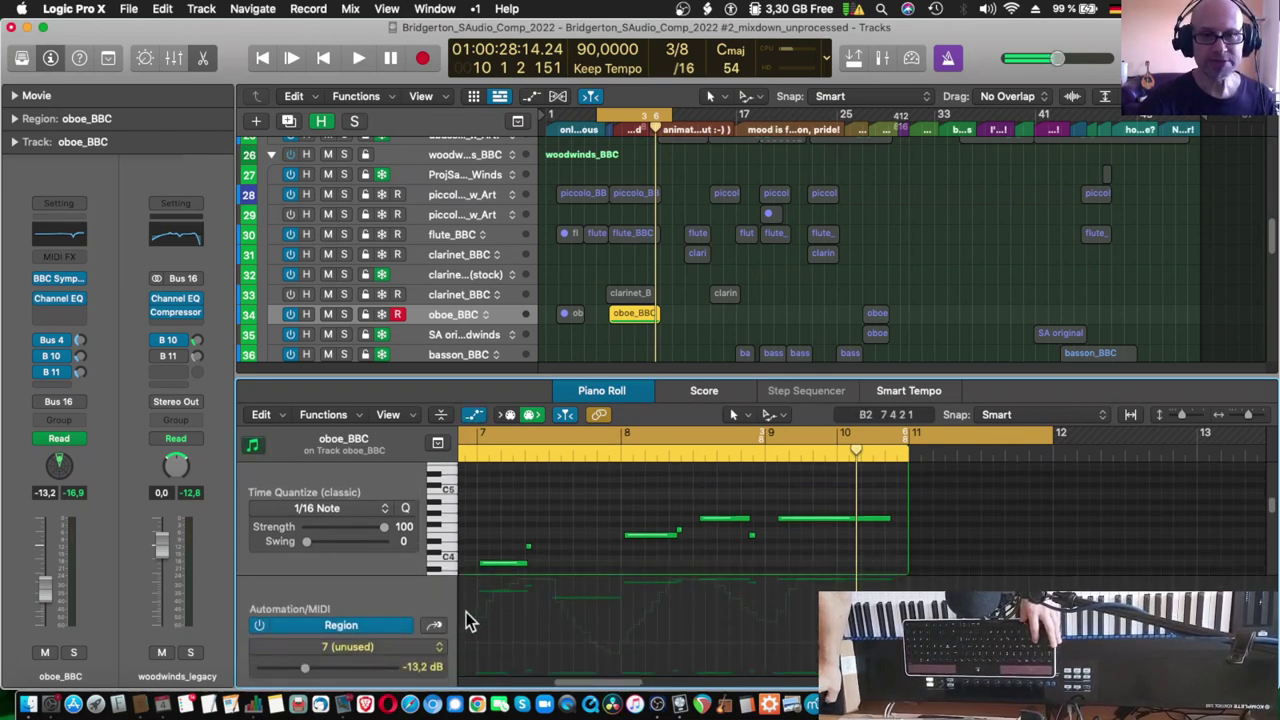
left_click(408, 650)
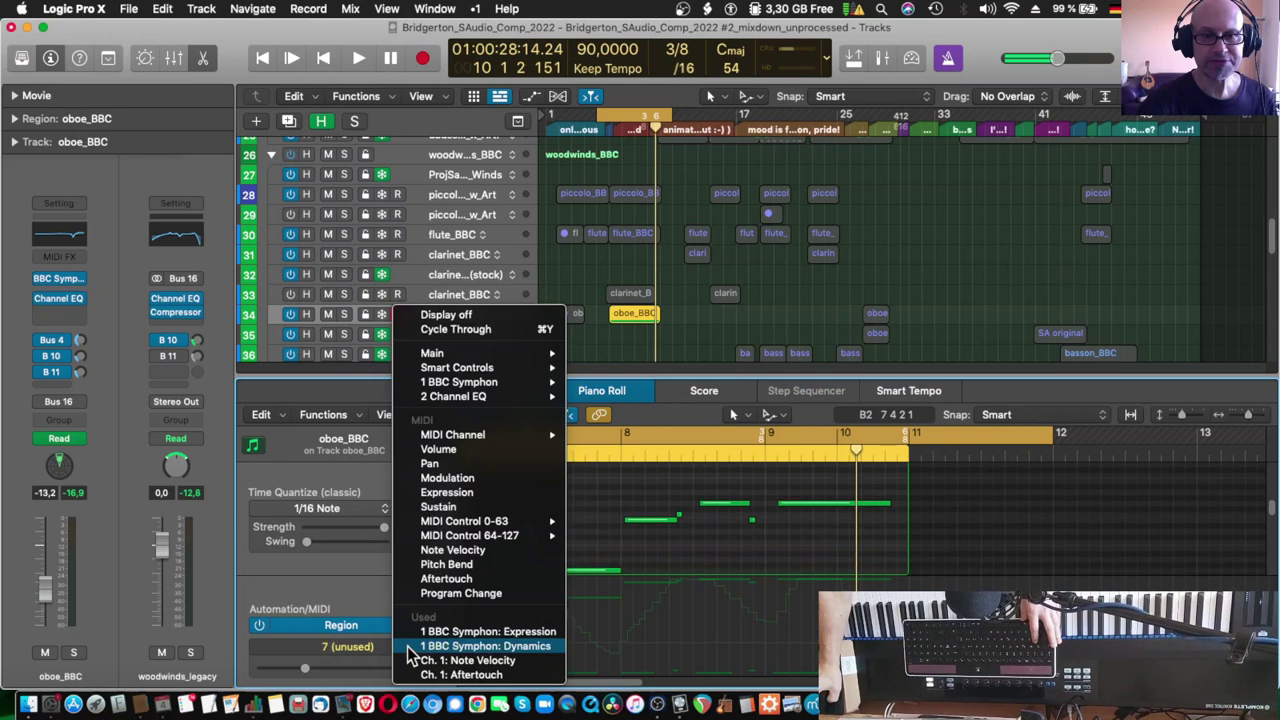
left_click(540, 633)
Step: Open the oboe's BBC Symphony Orchestra instrument window and move it aside
scroll(650, 643, "left", 10)
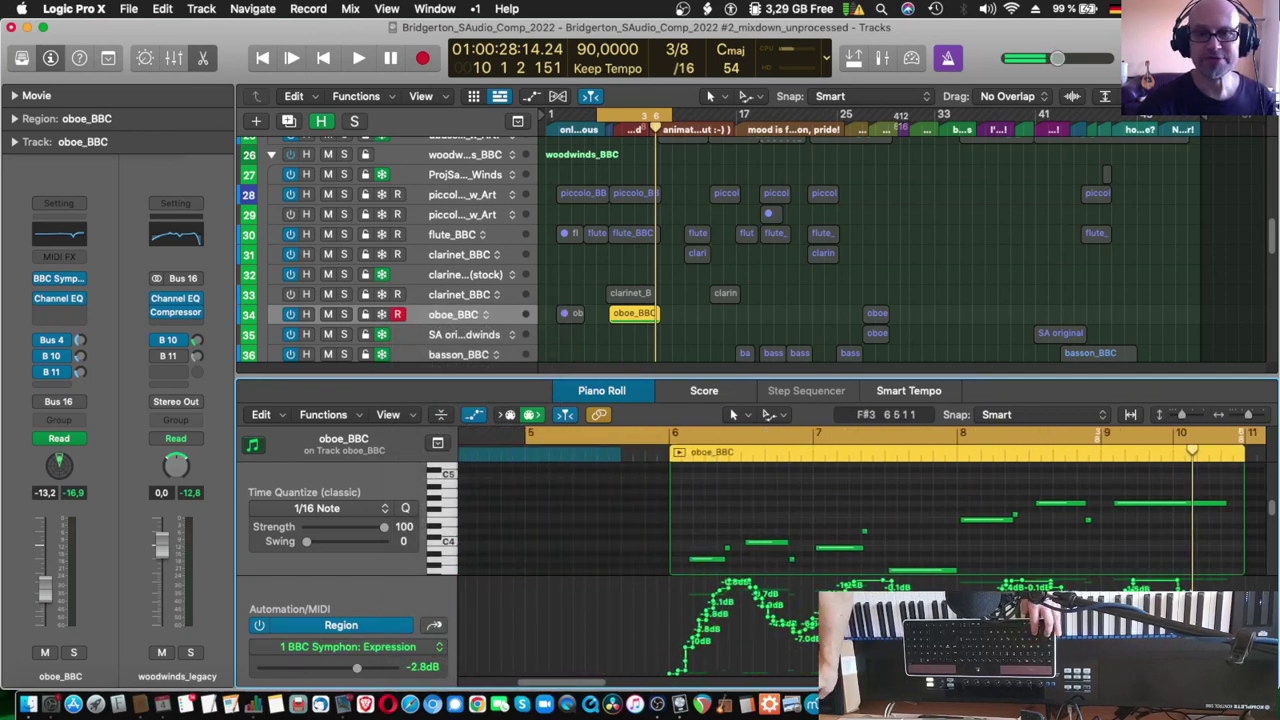
left_click(66, 281)
left_click_drag(765, 42, 540, 42)
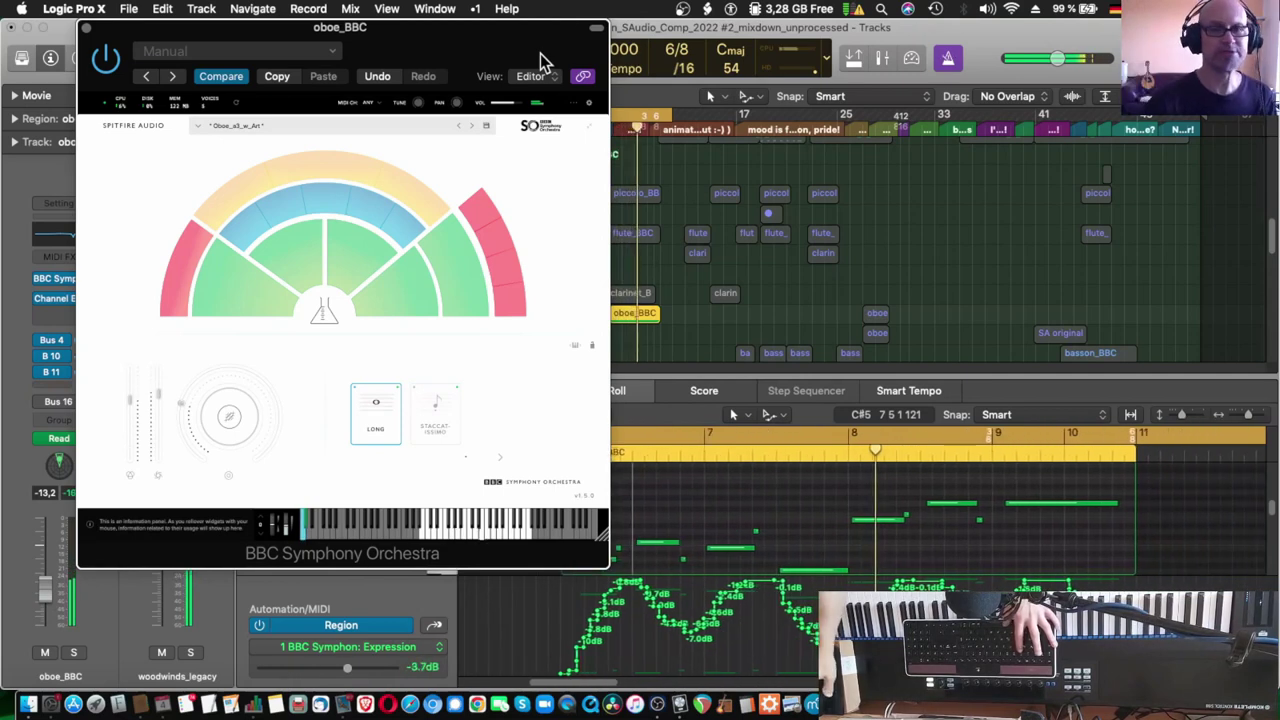
Step: Switch the automation lane to 1 BBC Symphon: Dynamics and close the BBC instrument window
left_click(438, 647)
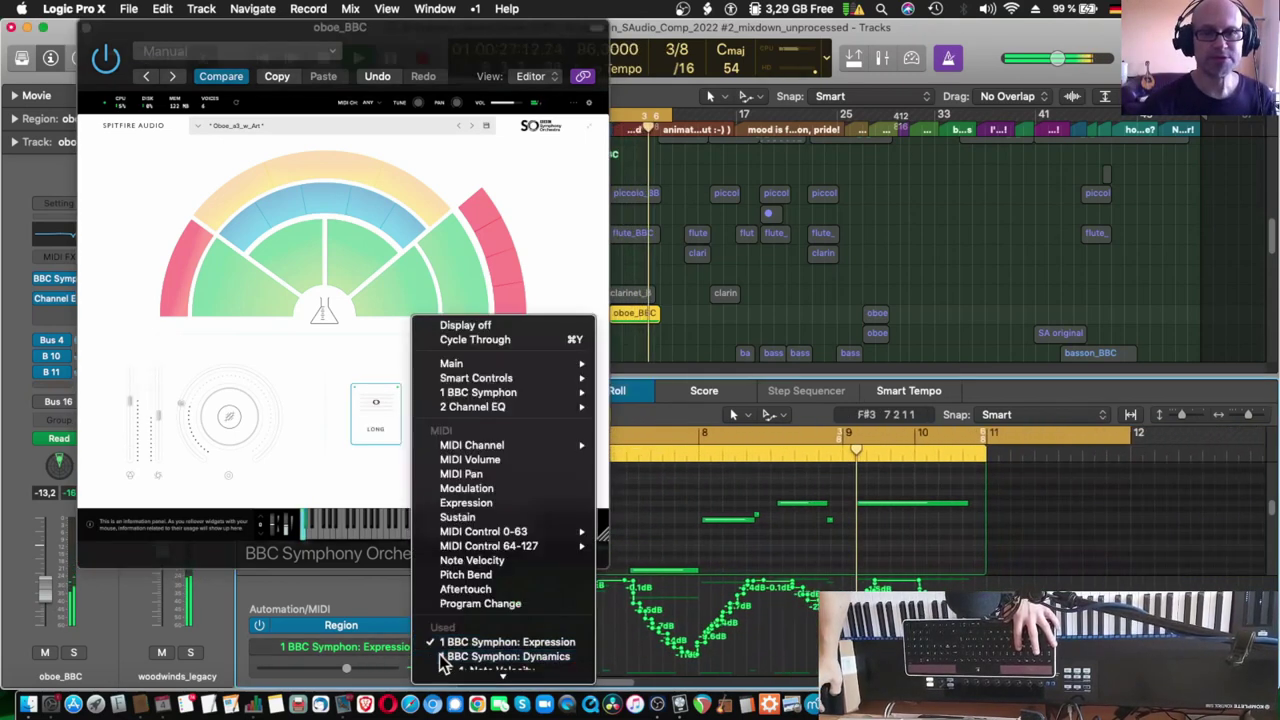
left_click(439, 656)
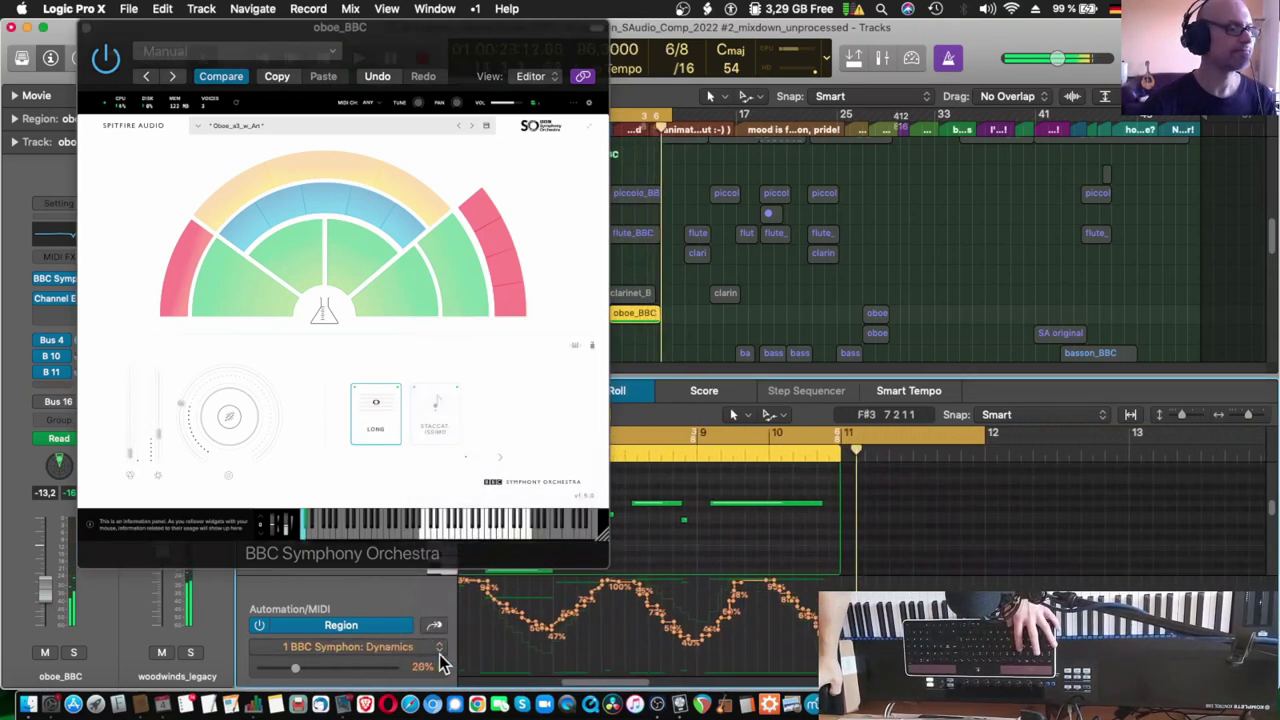
left_click(88, 27)
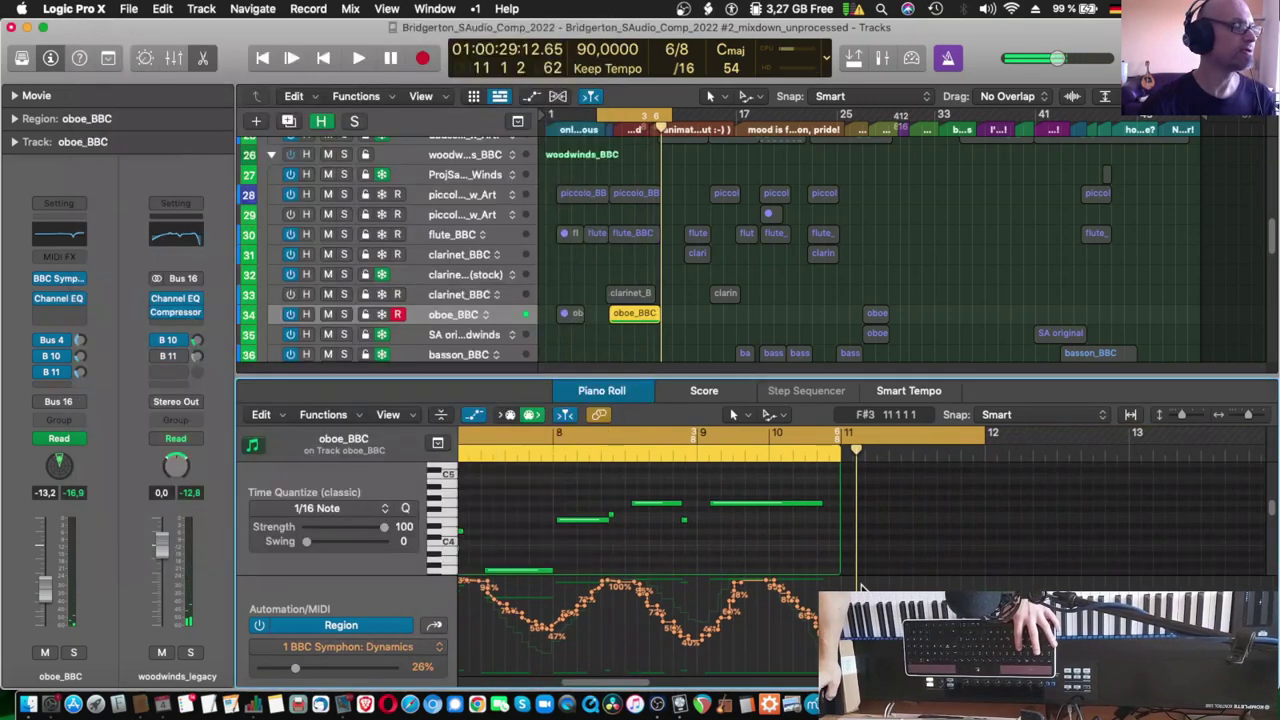
scroll(860, 510, "left", 5)
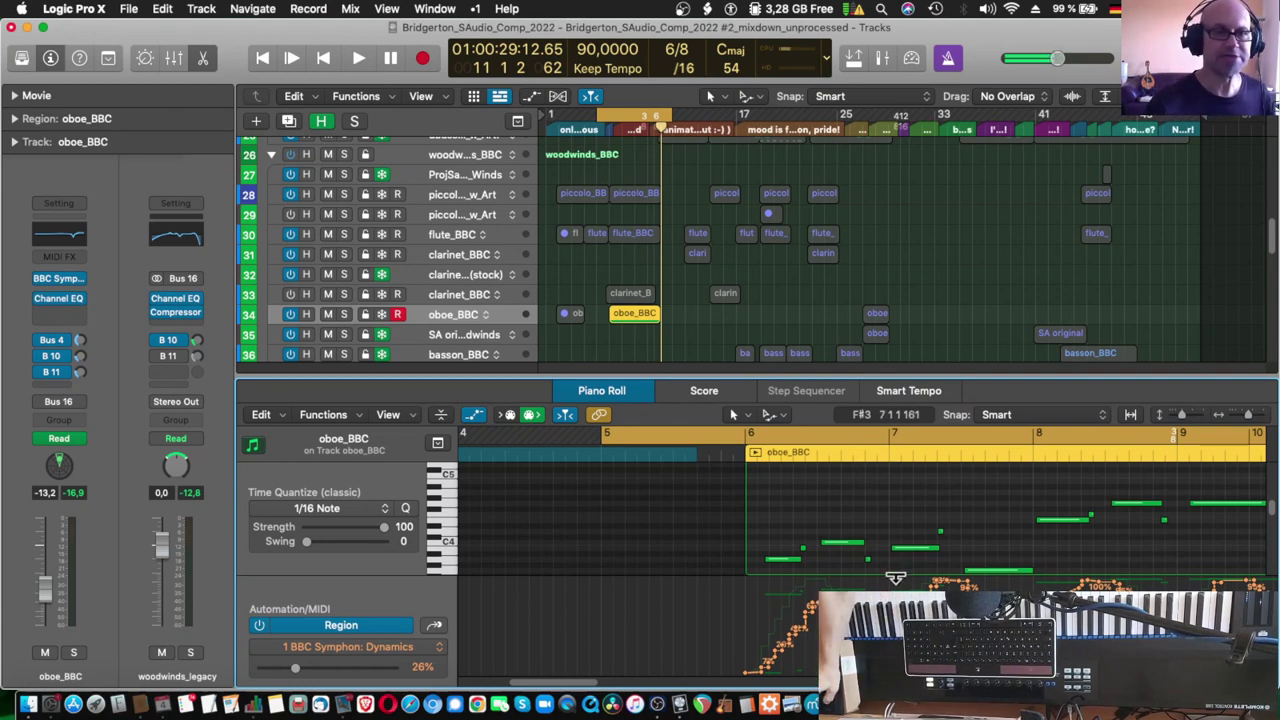
left_click(55, 440)
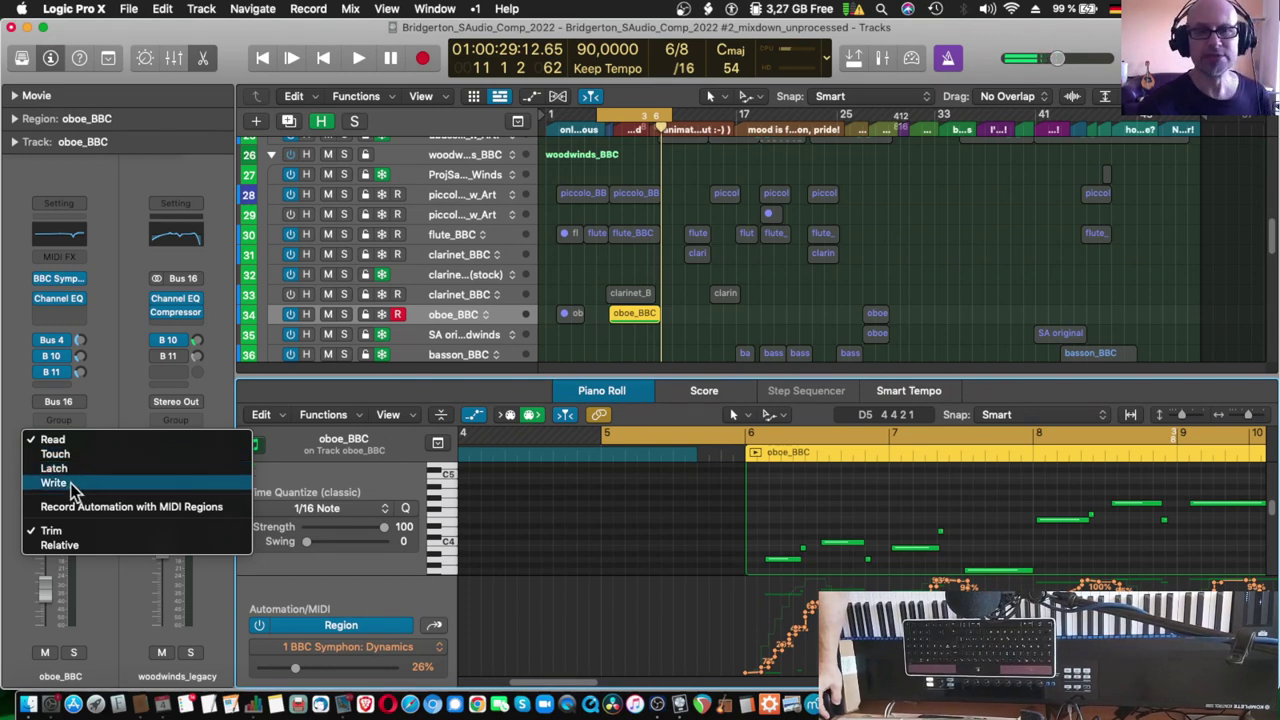
left_click(951, 317)
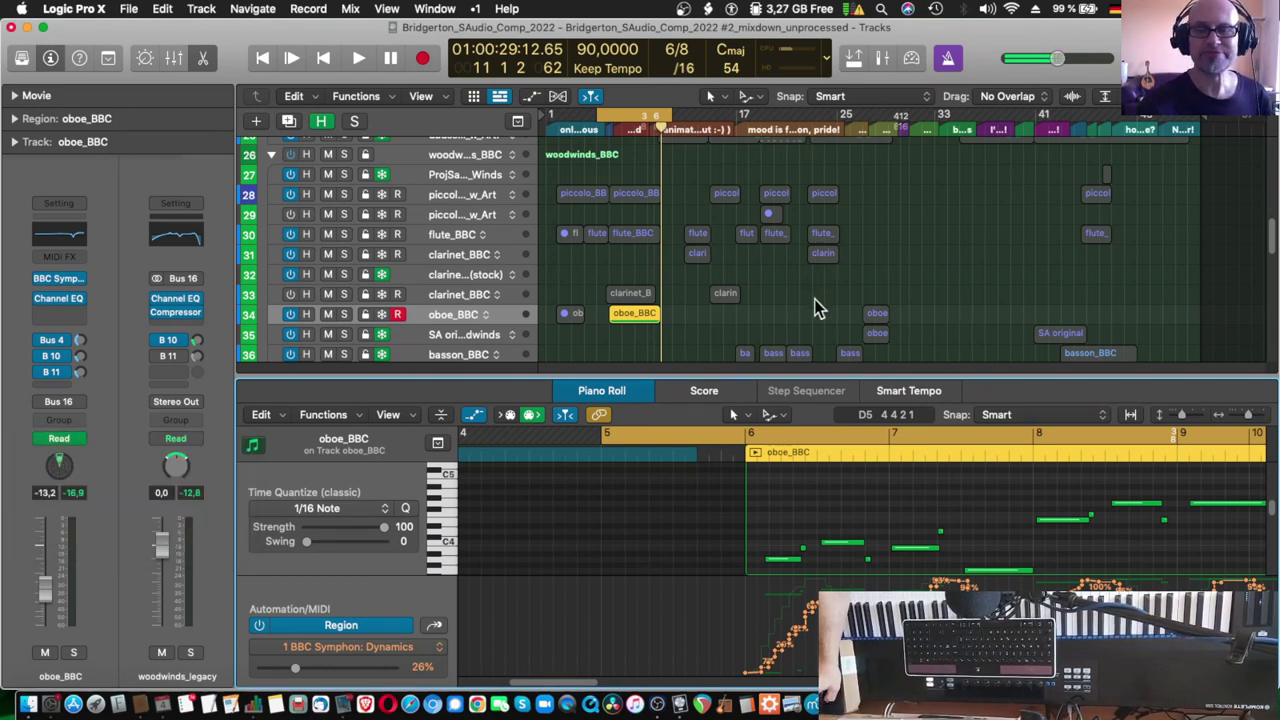